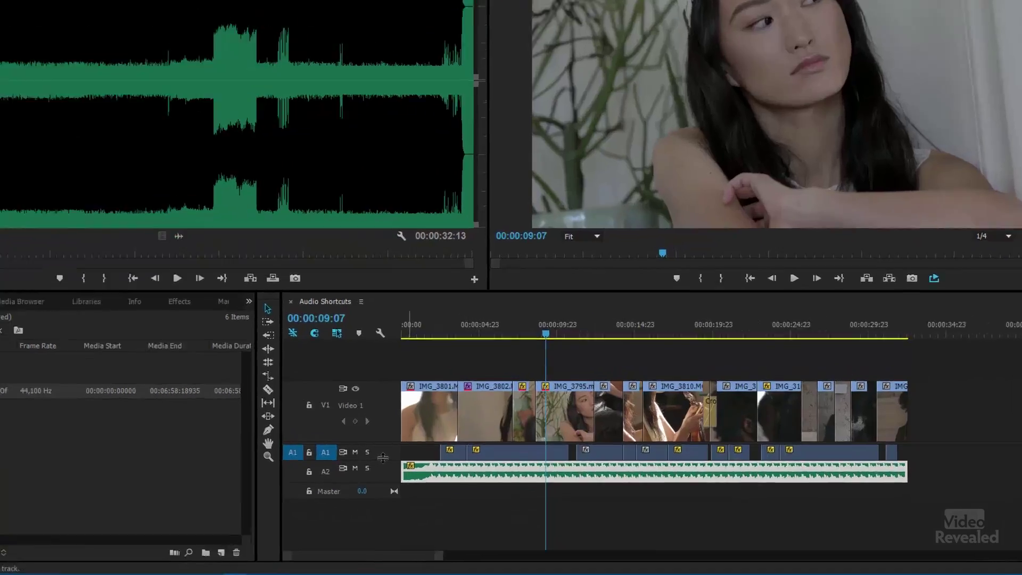
Expand the Audio 1 track, drag it taller, and zoom the timeline in with =
{"action": "double_click", "coordinate": [429, 482]}
{"action": "double_click", "coordinate": [429, 482]}
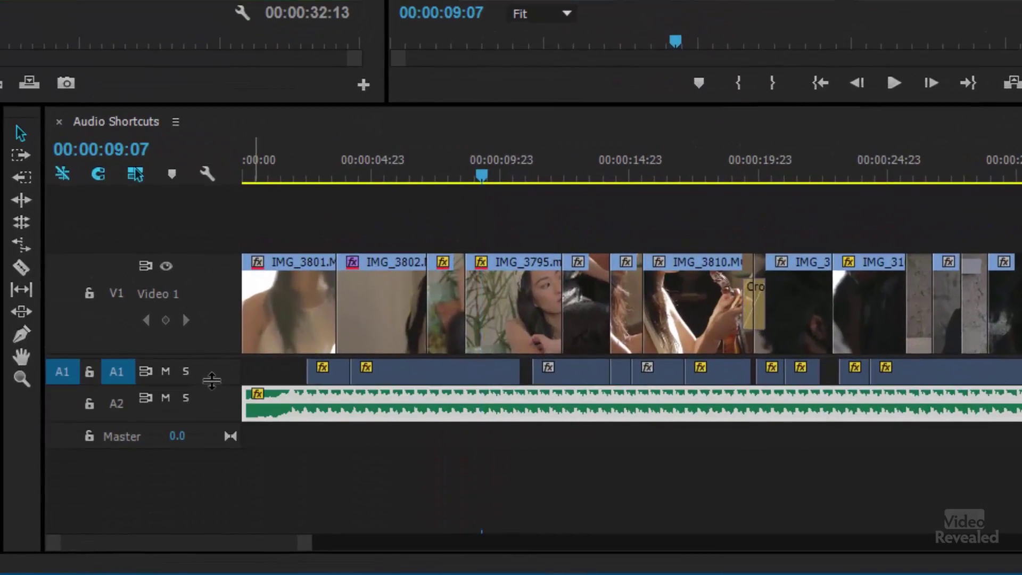
{"action": "double_click", "coordinate": [428, 475]}
{"action": "double_click", "coordinate": [213, 382]}
{"action": "double_click", "coordinate": [213, 382]}
{"action": "mouse_move", "coordinate": [224, 447]}
{"action": "left_mouse_down"}
{"action": "mouse_move", "coordinate": [224, 459]}
{"action": "mouse_move", "coordinate": [224, 446]}
{"action": "left_mouse_up"}
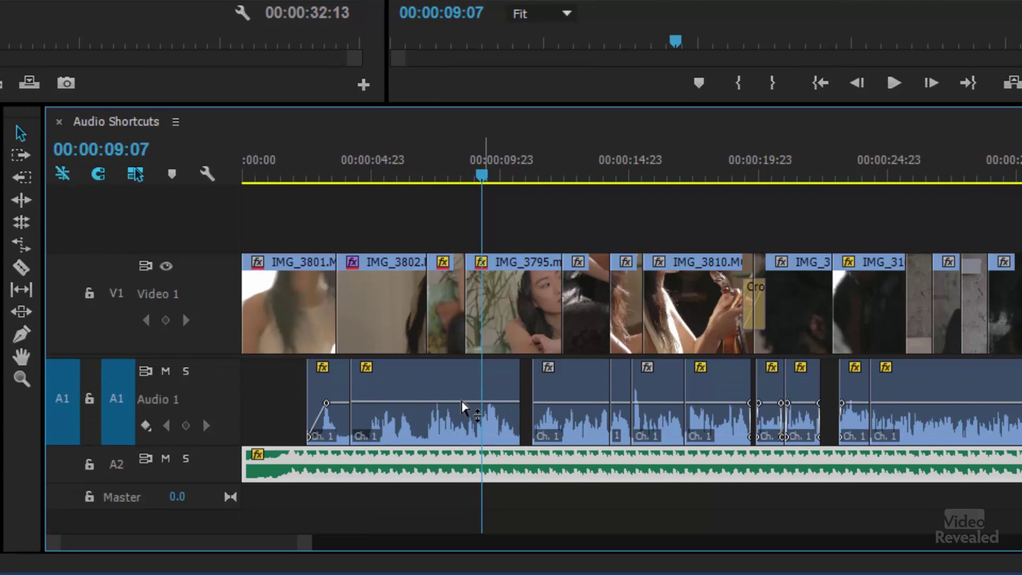
{"action": "key", "text": "="}
{"action": "key", "text": "="}
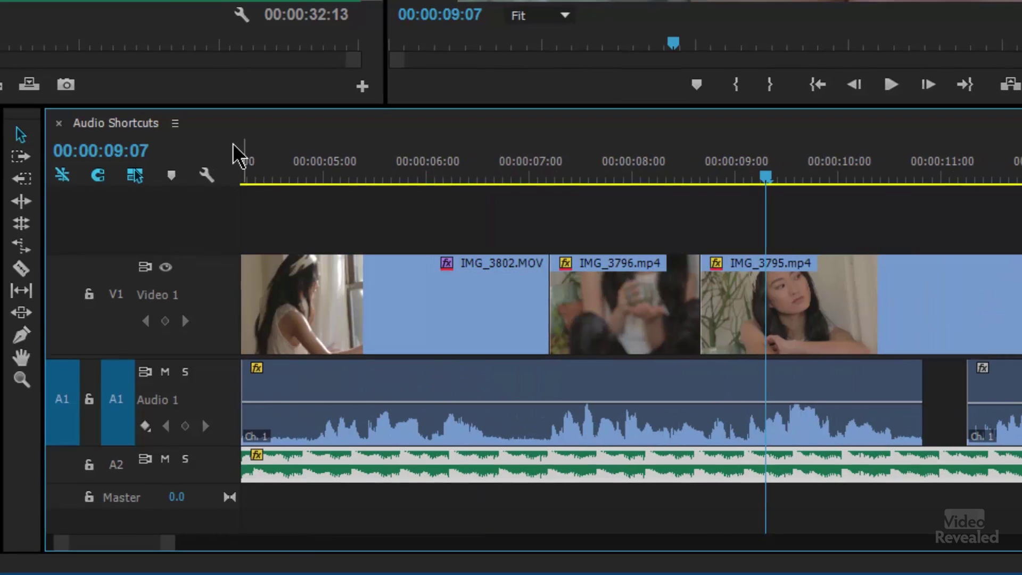
Toggle Show Audio Keyframes off and back on in the timeline display settings
{"action": "left_click", "coordinate": [207, 174]}
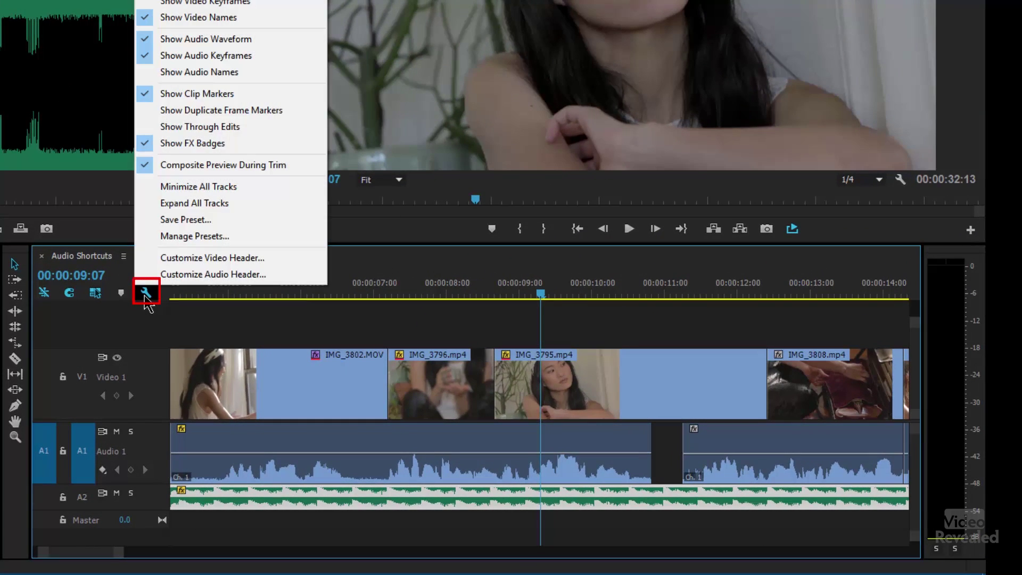
{"action": "left_click", "coordinate": [286, 56]}
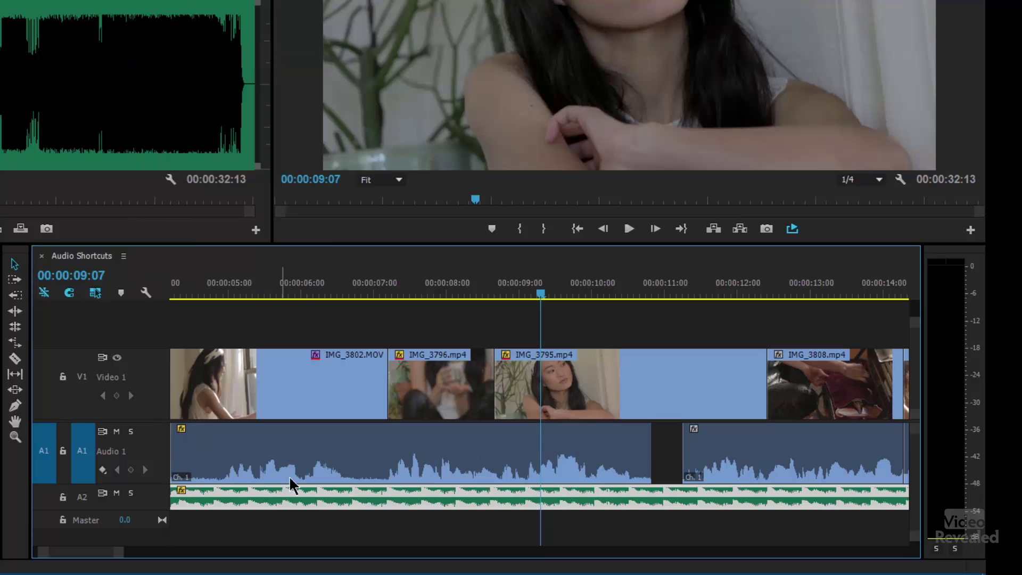
{"action": "left_click", "coordinate": [146, 293]}
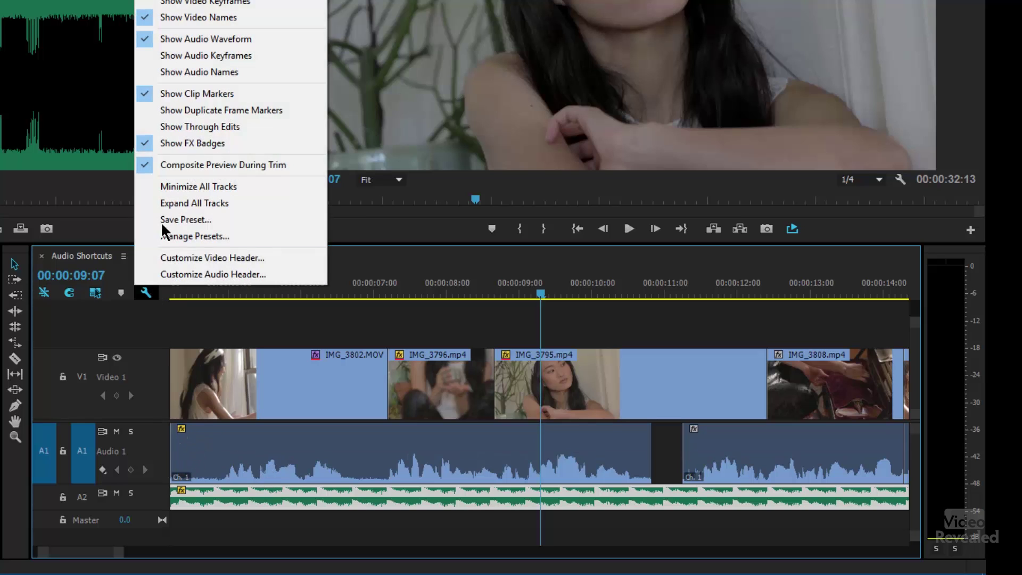
{"action": "left_click", "coordinate": [188, 55]}
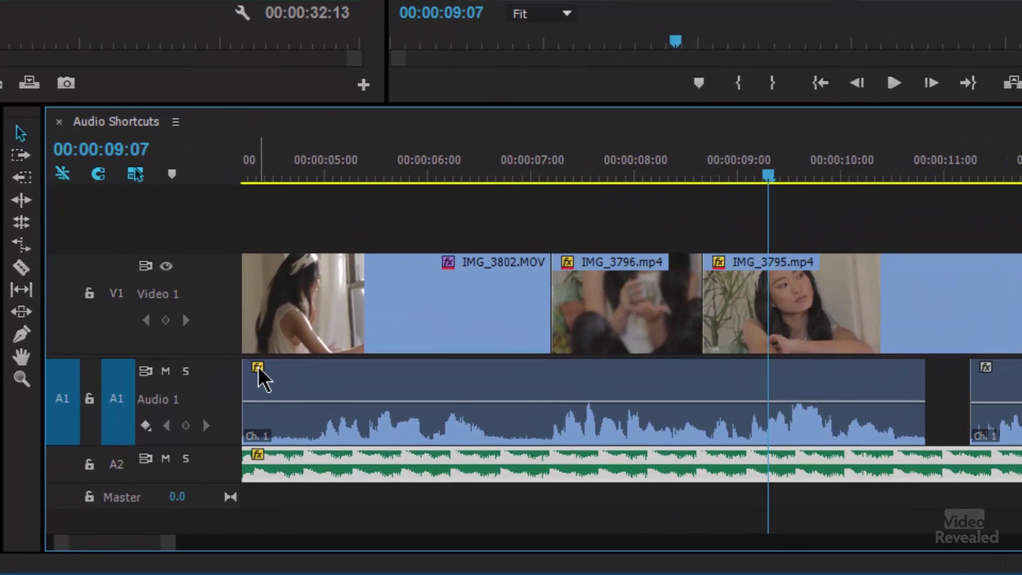
Show the first dialogue clip's Volume > Level line and drag it to 1.27 dB
{"action": "right_click", "coordinate": [182, 430]}
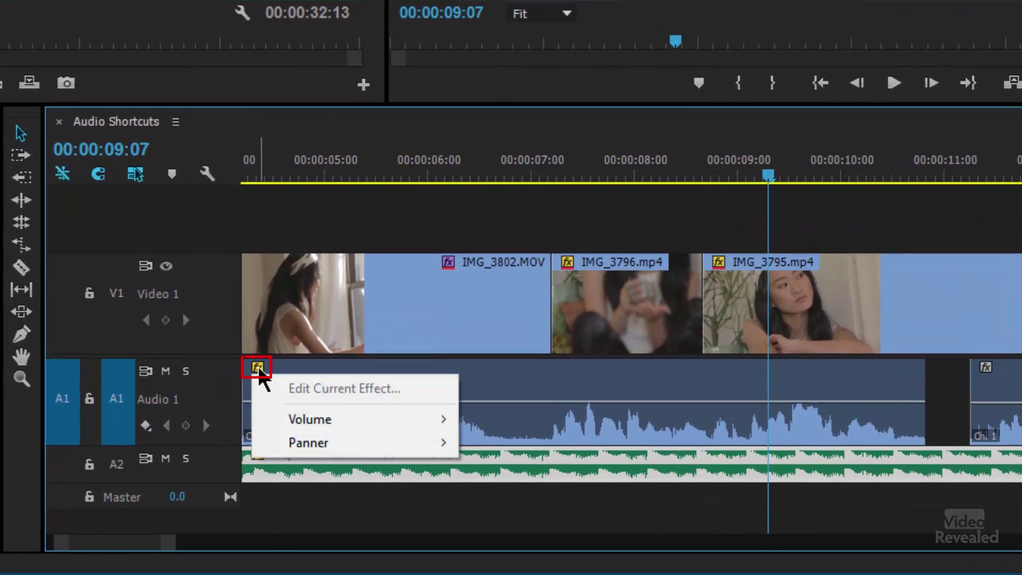
{"action": "mouse_move", "coordinate": [314, 421]}
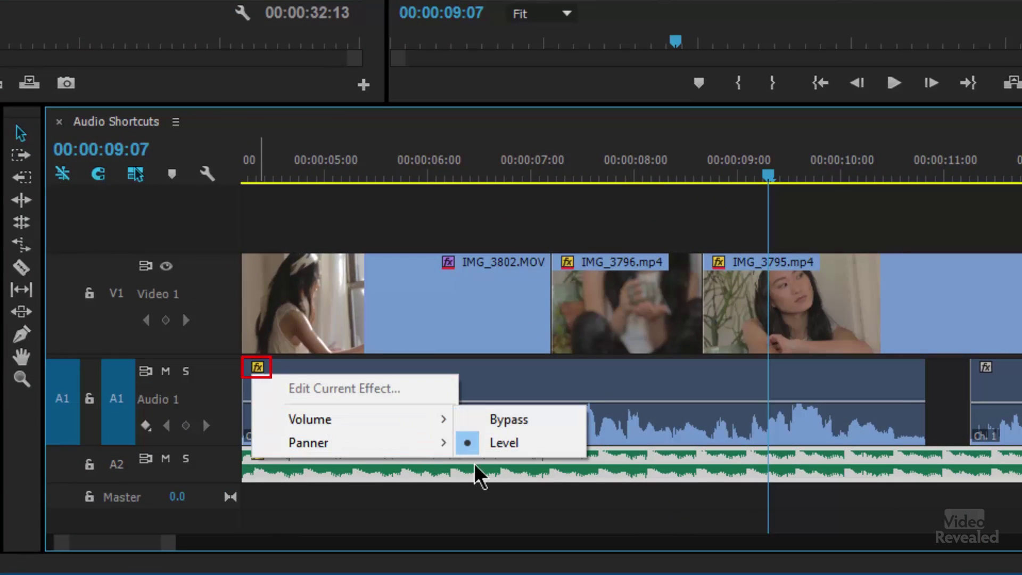
{"action": "mouse_move", "coordinate": [380, 452]}
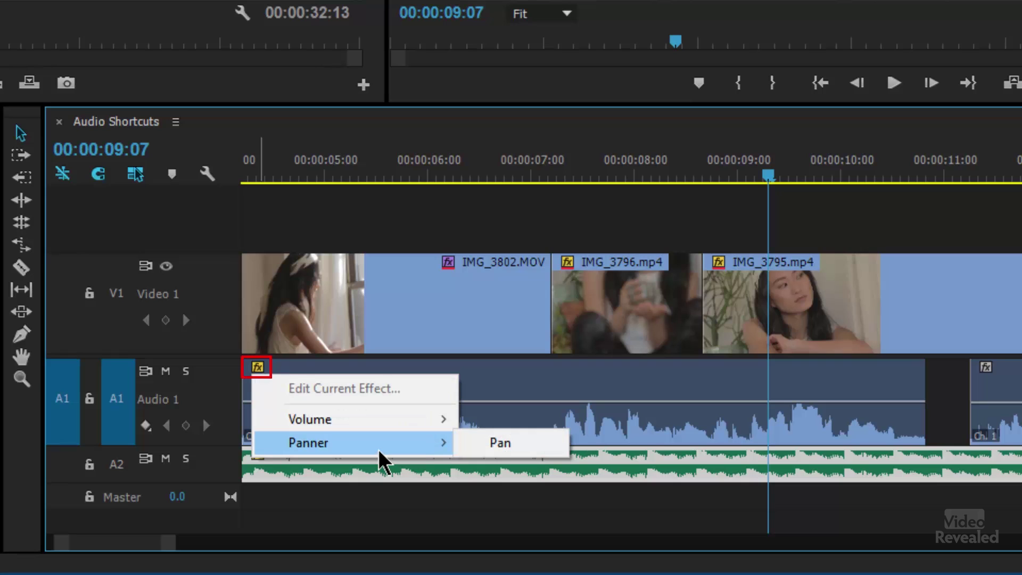
{"action": "mouse_move", "coordinate": [362, 422]}
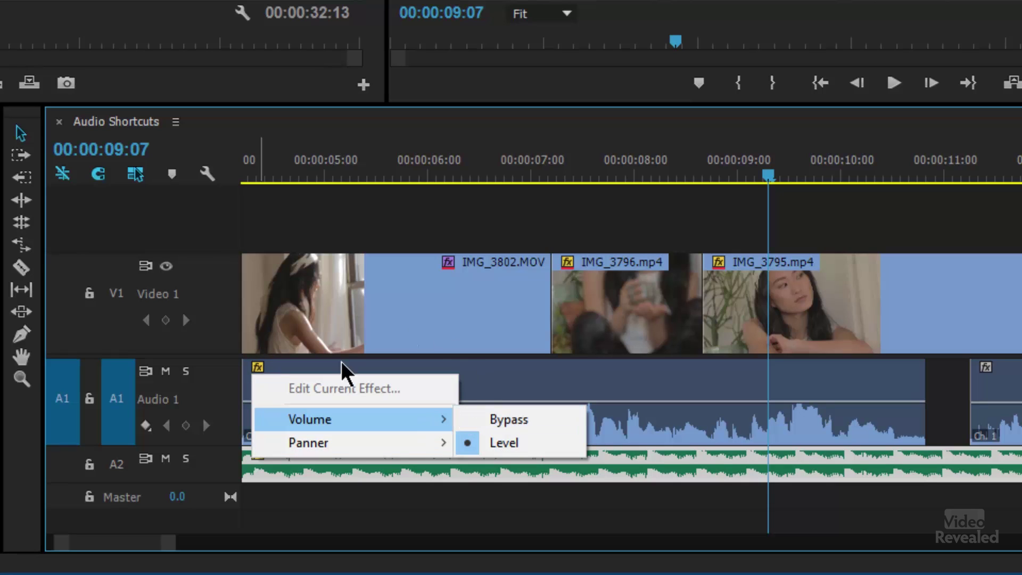
{"action": "left_click", "coordinate": [461, 215]}
{"action": "mouse_move", "coordinate": [450, 402]}
{"action": "left_mouse_down"}
{"action": "mouse_move", "coordinate": [450, 380]}
{"action": "mouse_move", "coordinate": [450, 411]}
{"action": "mouse_move", "coordinate": [452, 401]}
{"action": "left_mouse_up"}
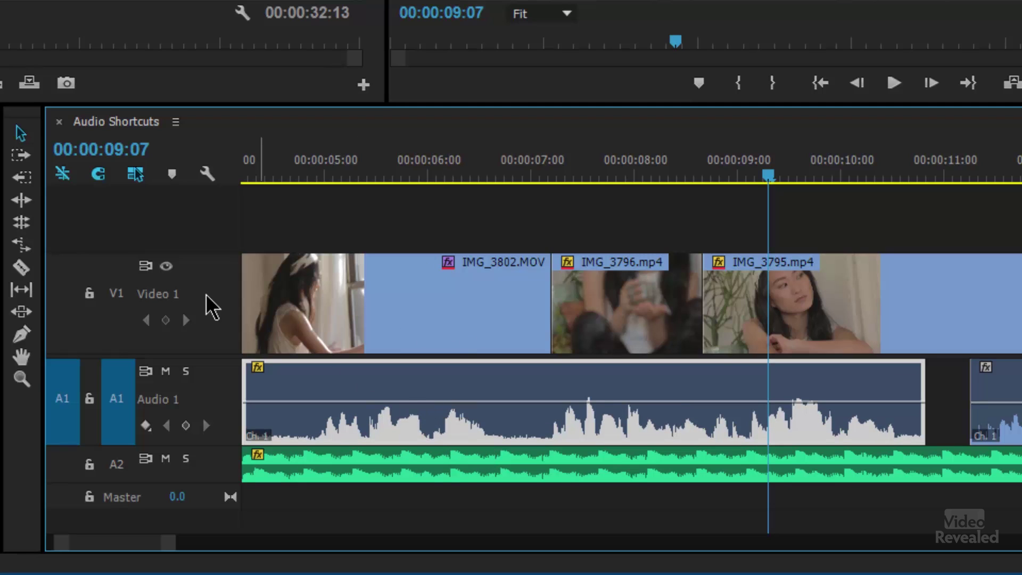
Nudge the clip volume up and down with [ and ], plus Shift for larger steps
{"action": "key", "text": "bracketright"}
{"action": "key", "text": "bracketright"}
{"action": "key", "text": "bracketright"}
{"action": "key", "text": "bracketright"}
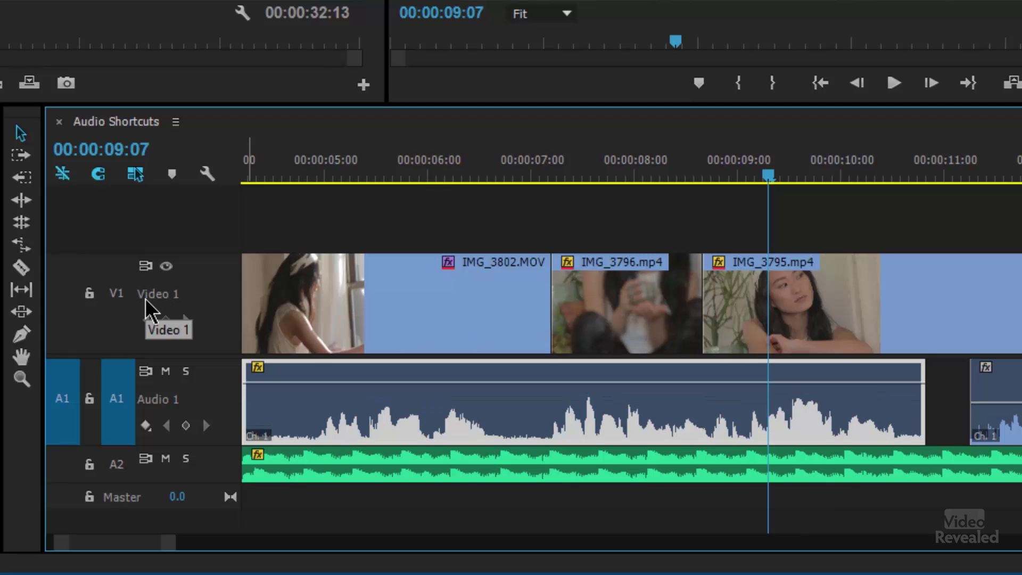
{"action": "key", "text": "bracketleft"}
{"action": "key", "text": "bracketleft"}
{"action": "key", "text": "bracketleft"}
{"action": "key", "text": "bracketleft"}
{"action": "key", "text": "bracketleft"}
{"action": "key", "text": "bracketleft"}
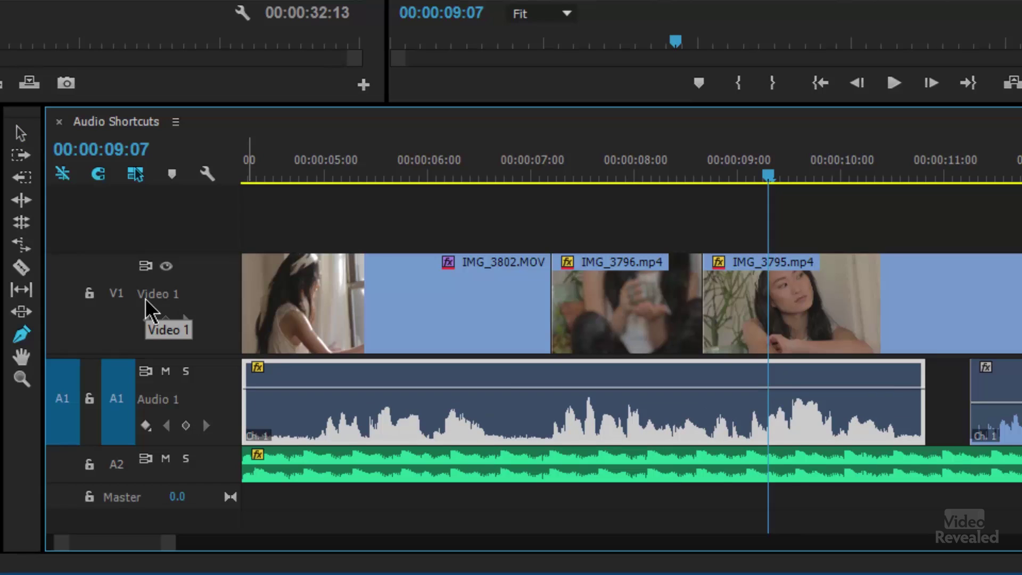
{"action": "key", "text": "bracketright"}
{"action": "key", "text": "bracketright"}
{"action": "key", "text": "bracketright"}
{"action": "key", "text": "bracketright"}
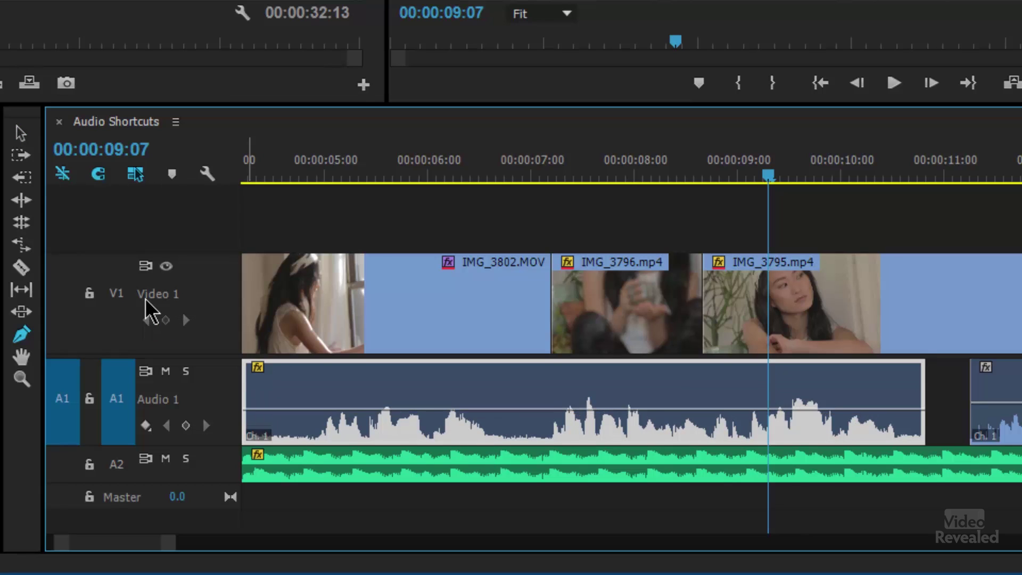
{"action": "key", "text": "bracketright"}
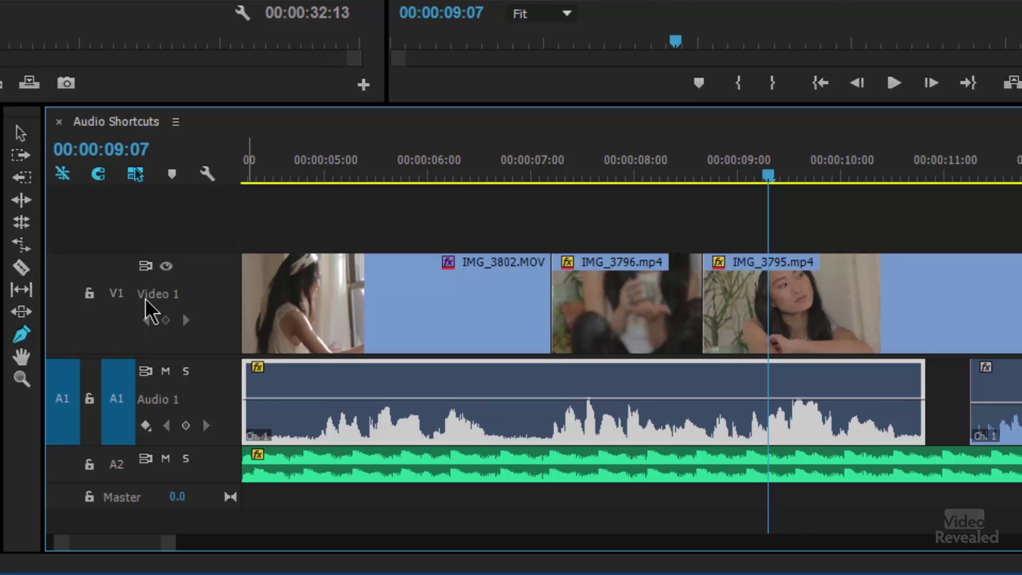
{"action": "key", "text": "bracketright"}
{"action": "key", "text": "bracketleft"}
{"action": "key", "text": "bracketleft"}
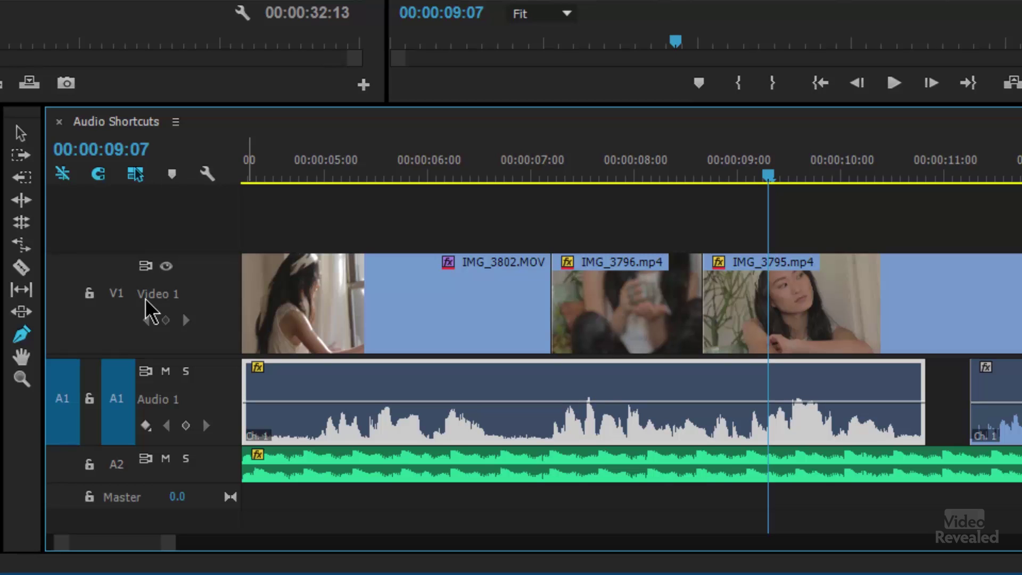
{"action": "key", "text": "shift+bracketright"}
{"action": "key", "text": "shift+bracketleft"}
{"action": "key", "text": "shift+bracketleft"}
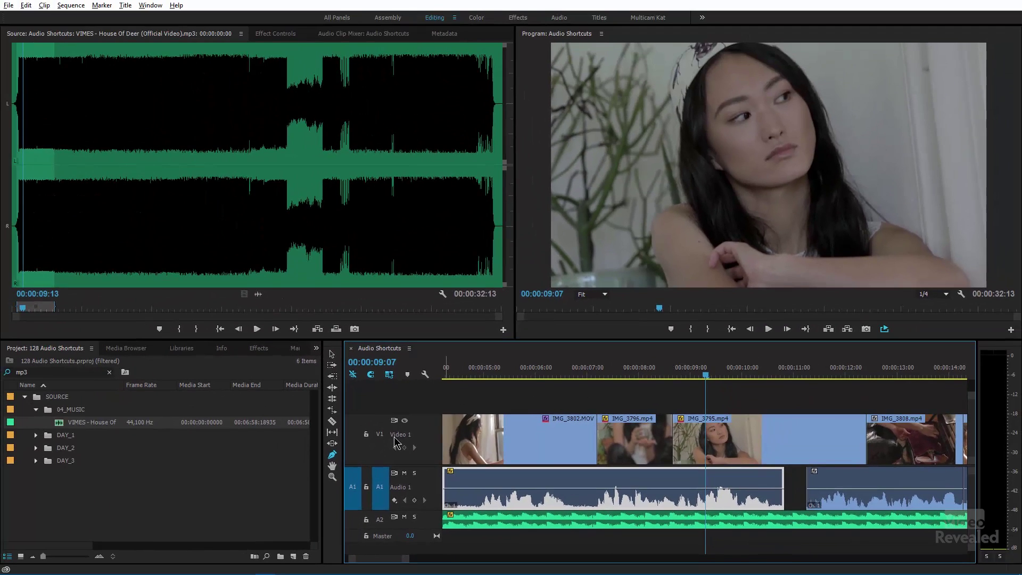
Filter Edit > Keyboard Shortcuts by 'volum' and widen the command column to read the clip volume commands
{"action": "left_click", "coordinate": [25, 5]}
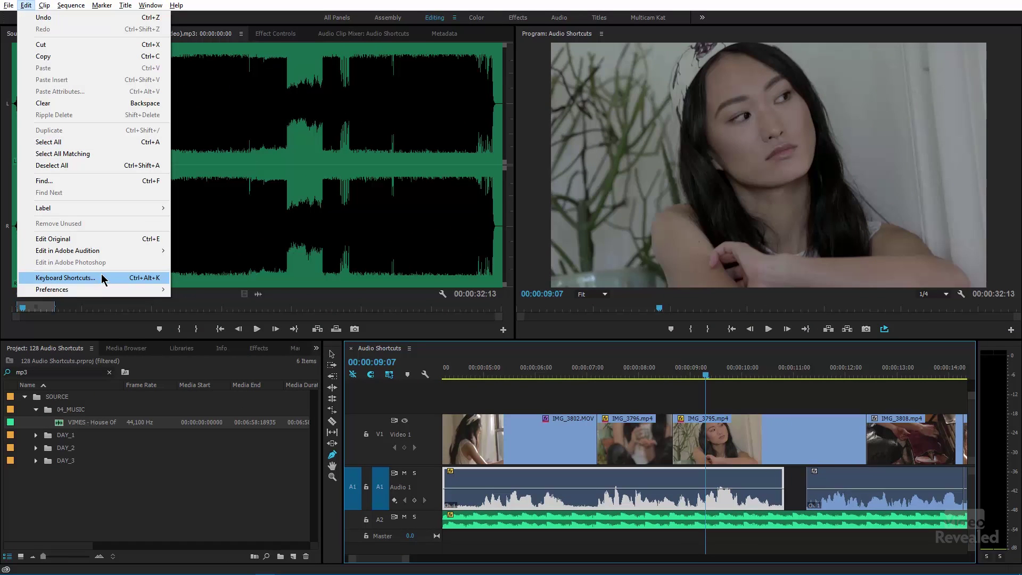
{"action": "left_click", "coordinate": [65, 277]}
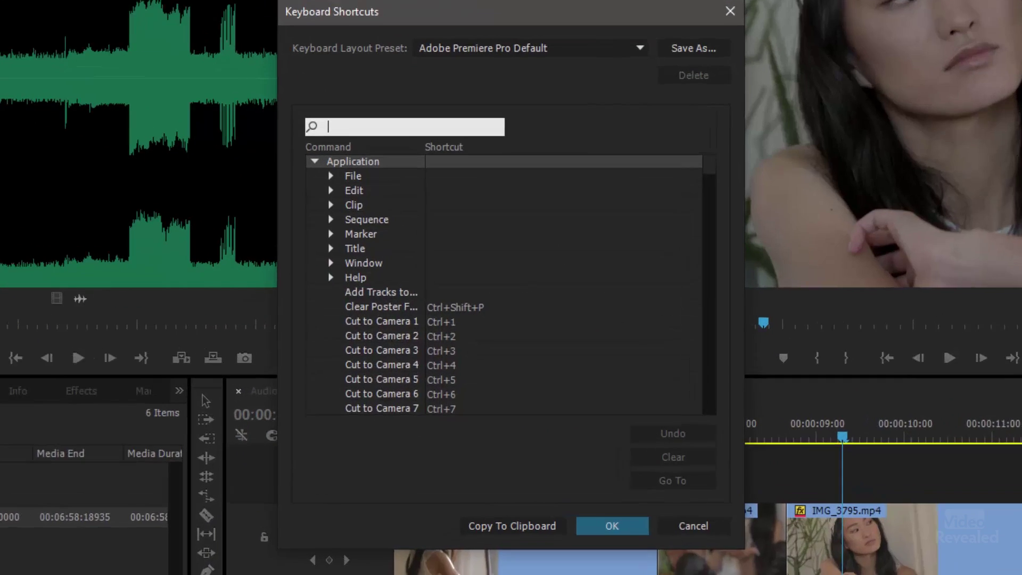
{"action": "type", "text": "volume"}
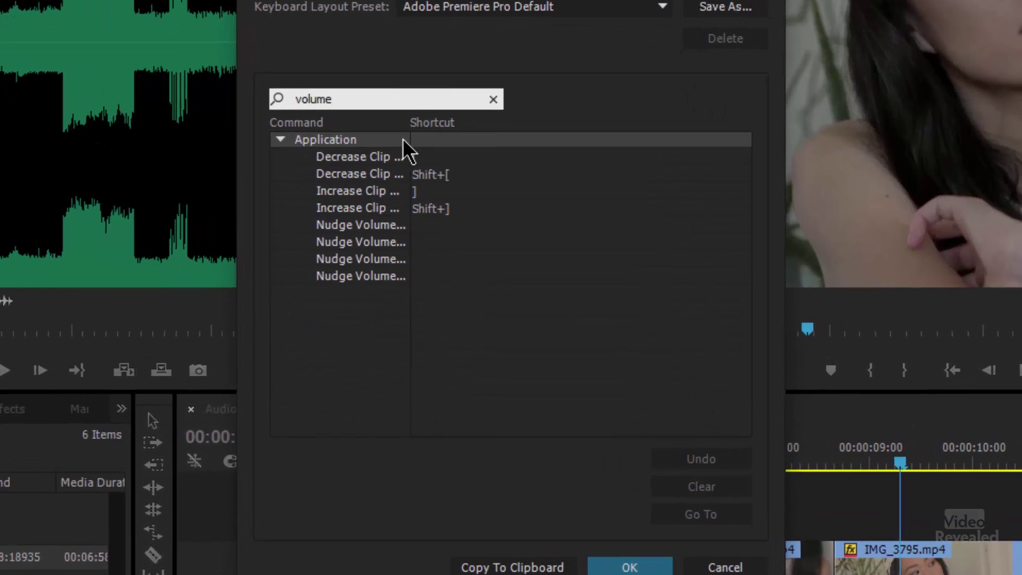
{"action": "left_click_drag", "start_coordinate": [414, 146], "coordinate": [512, 140]}
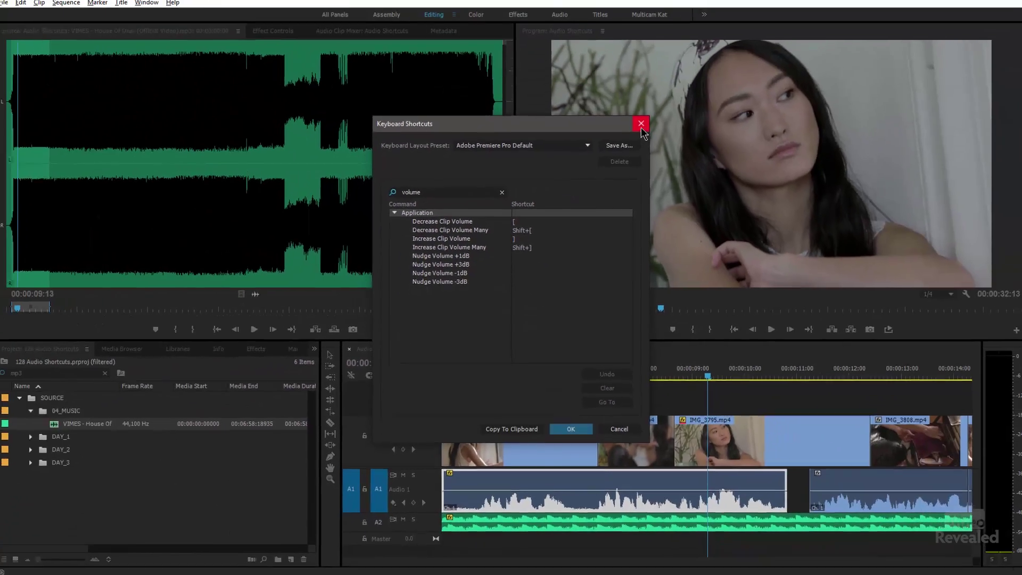
Close Keyboard Shortcuts, raise every Audio 1 clip's volume with ], then deselect the clips
{"action": "left_click", "coordinate": [641, 123]}
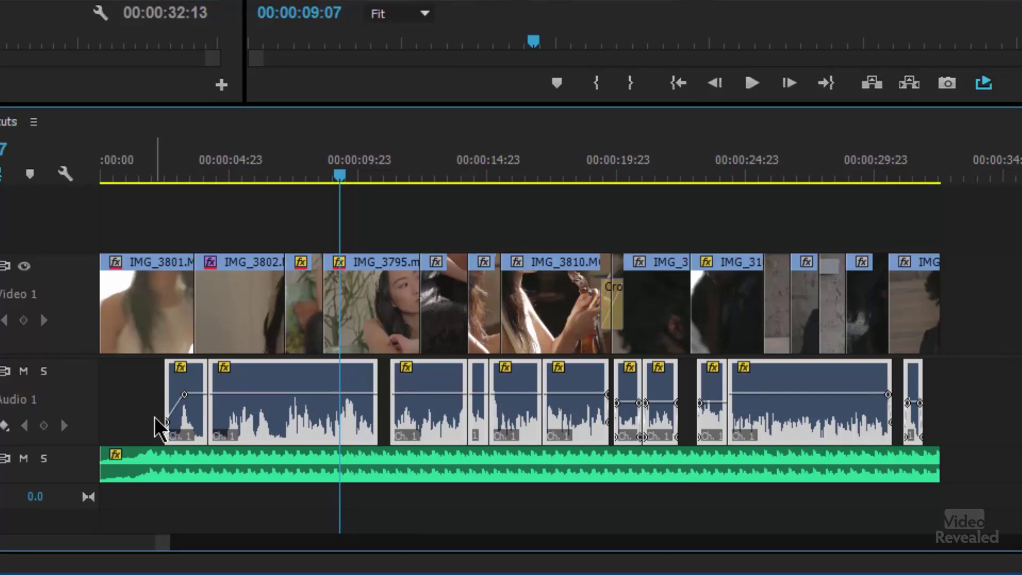
{"action": "key", "text": "bracketright"}
{"action": "key", "text": "bracketright"}
{"action": "key", "text": "bracketright"}
{"action": "key", "text": "bracketright"}
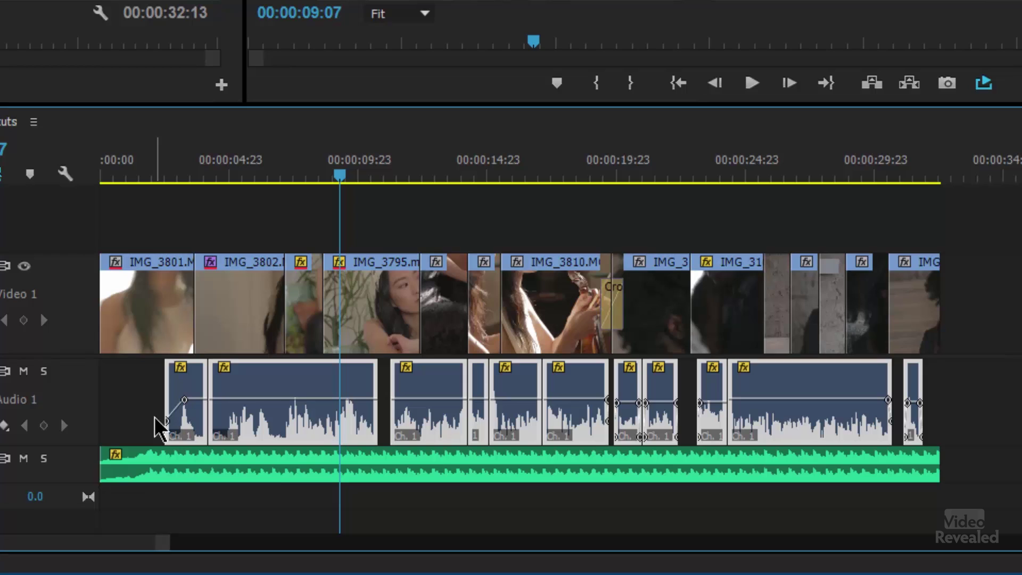
{"action": "left_click", "coordinate": [274, 221]}
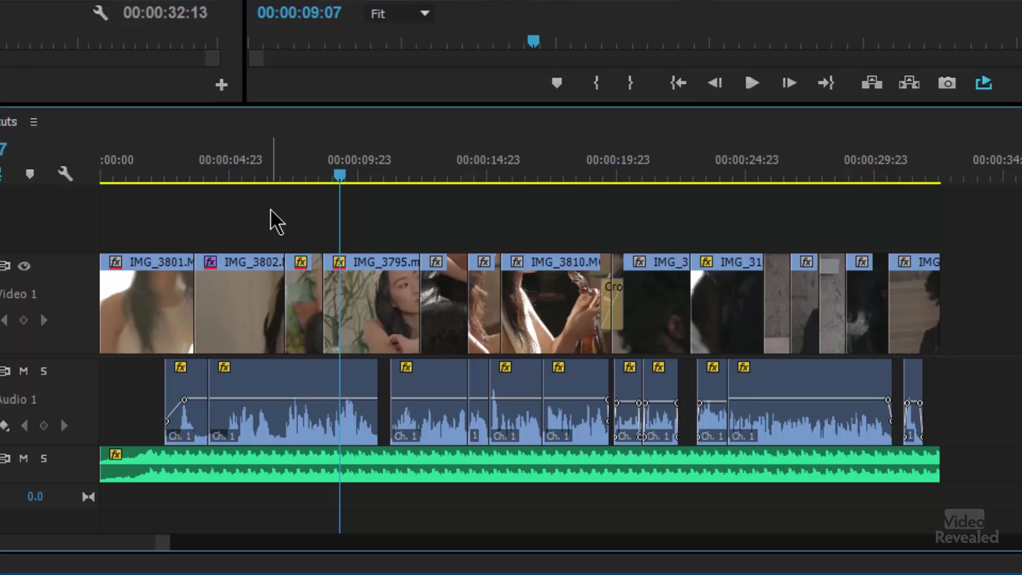
Select the long second A1 dialogue clip, mark its range, and play it back
{"action": "left_click", "coordinate": [256, 175]}
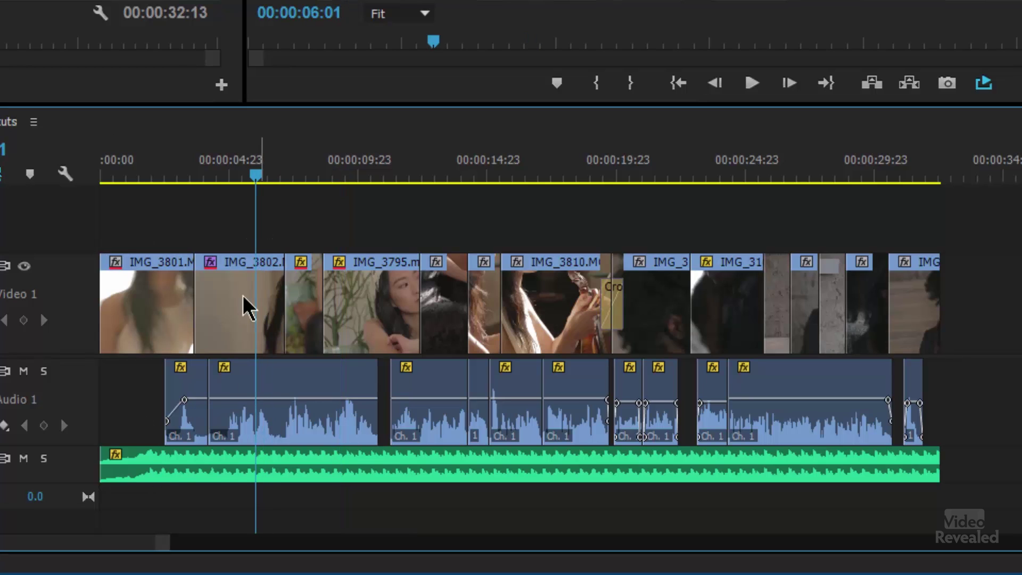
{"action": "left_click", "coordinate": [272, 383]}
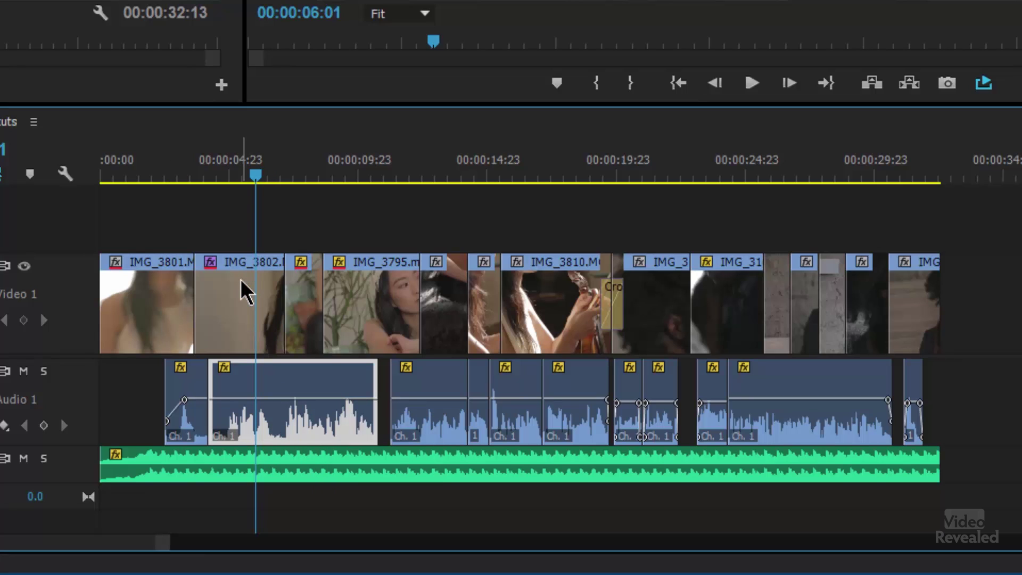
{"action": "key", "text": "slash"}
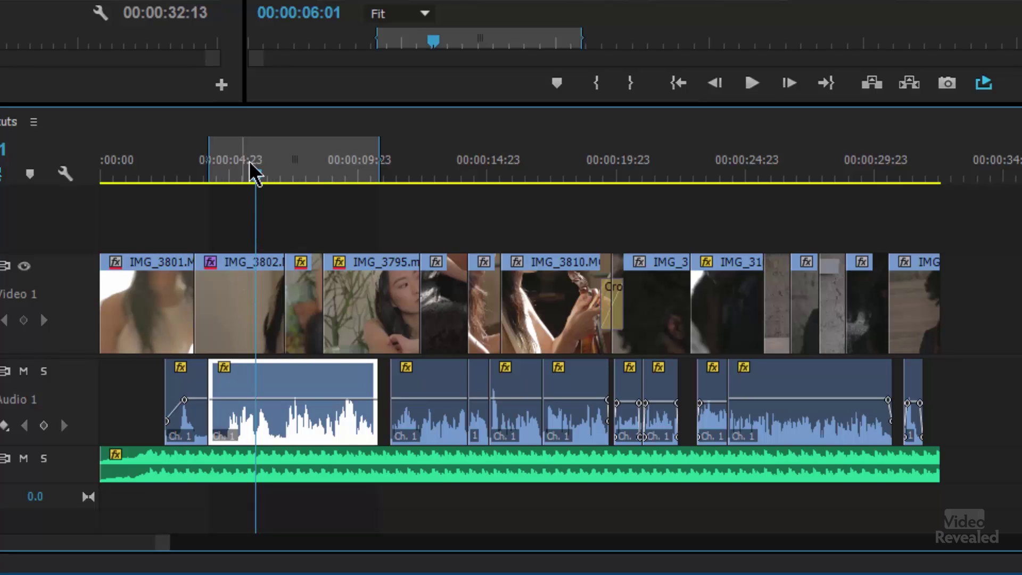
{"action": "key", "text": "space"}
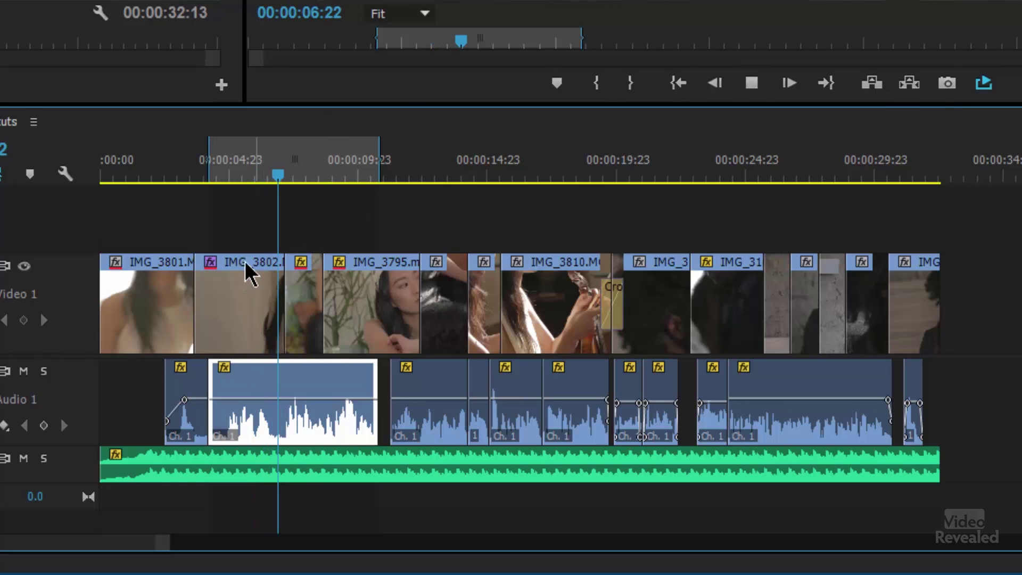
{"action": "key", "text": "space"}
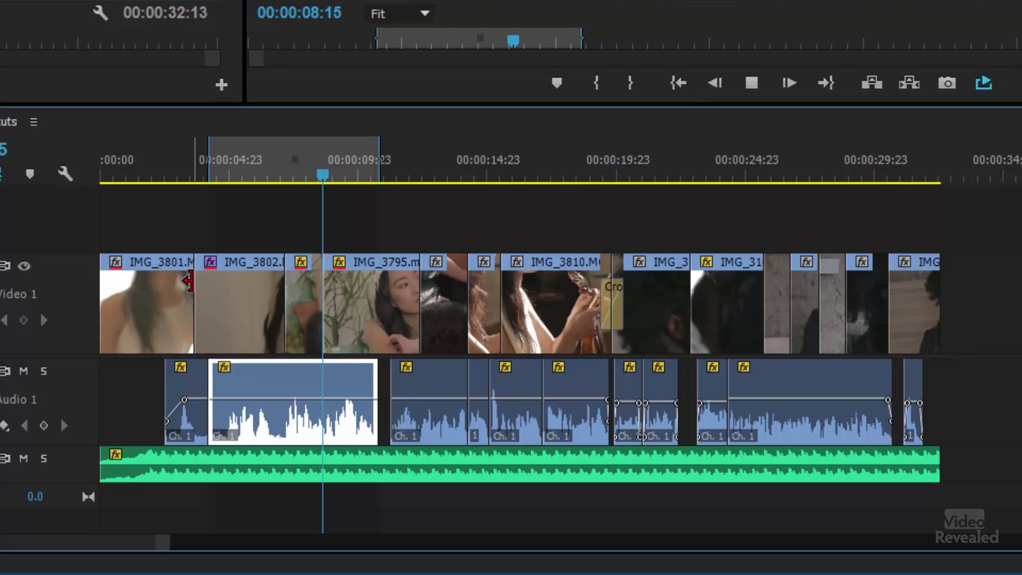
{"action": "key", "text": "space"}
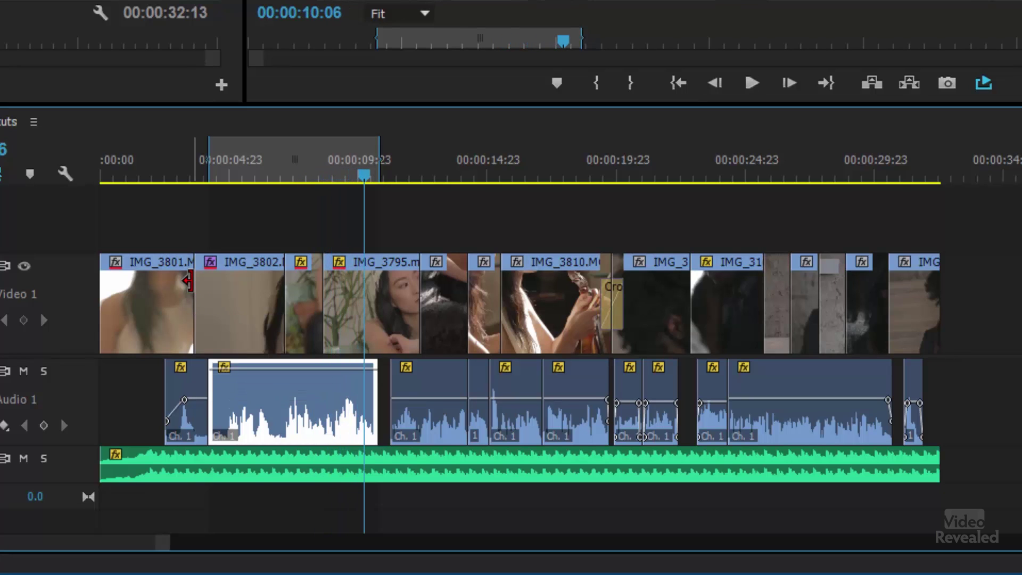
{"action": "key", "text": "space"}
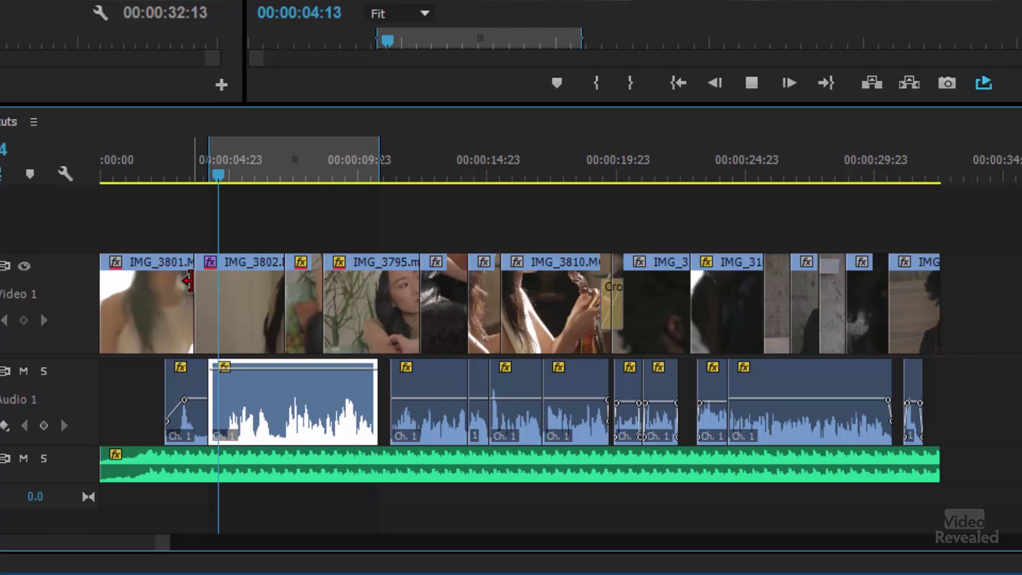
{"action": "key", "text": "space"}
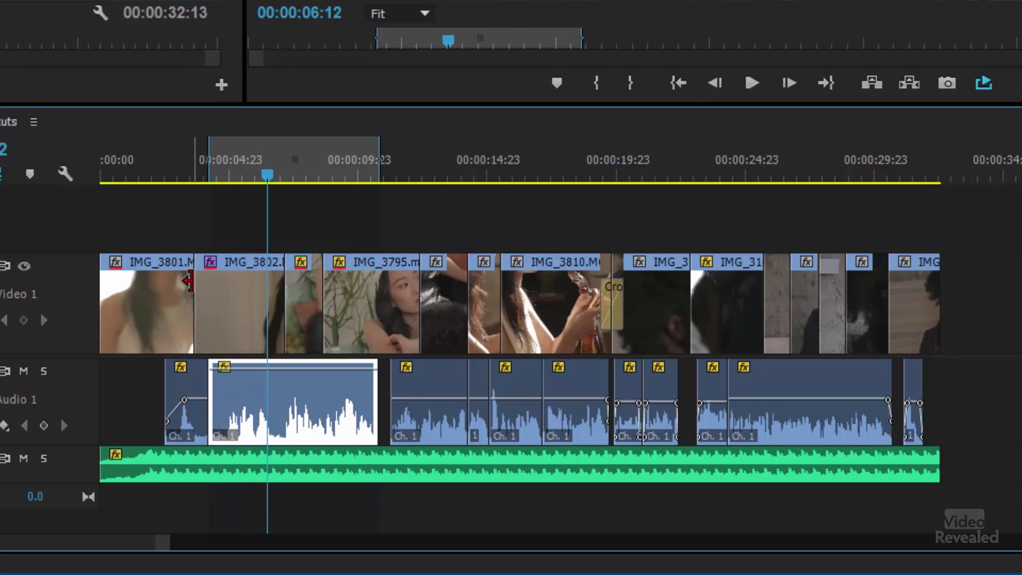
Lower that clip's volume four steps with [ while listening, then bring up Audio Gain
{"action": "key", "text": "bracketleft"}
{"action": "key", "text": "bracketleft"}
{"action": "key", "text": "bracketleft"}
{"action": "key", "text": "space"}
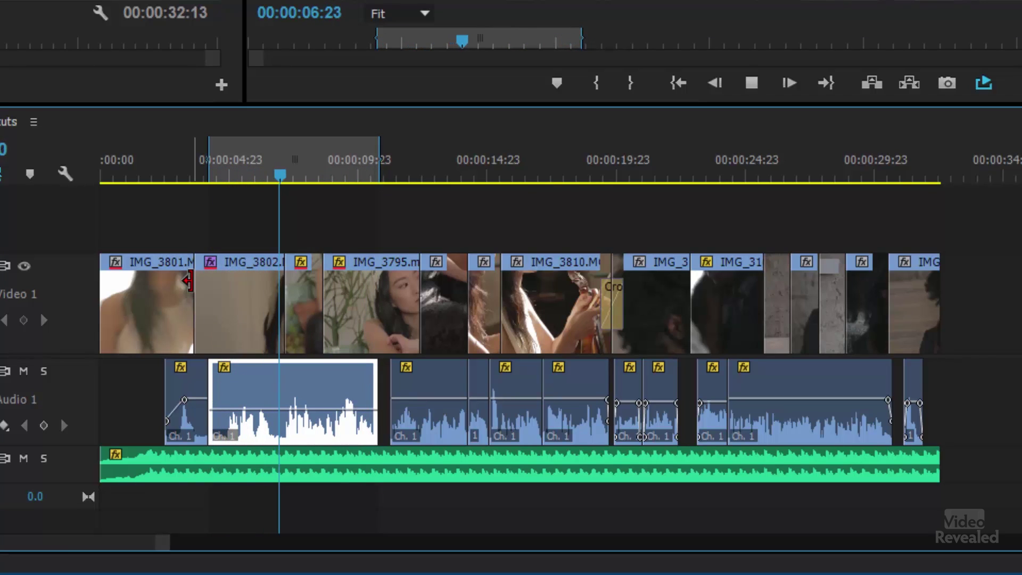
{"action": "key", "text": "bracketleft"}
{"action": "key", "text": "bracketleft"}
{"action": "key", "text": "bracketleft"}
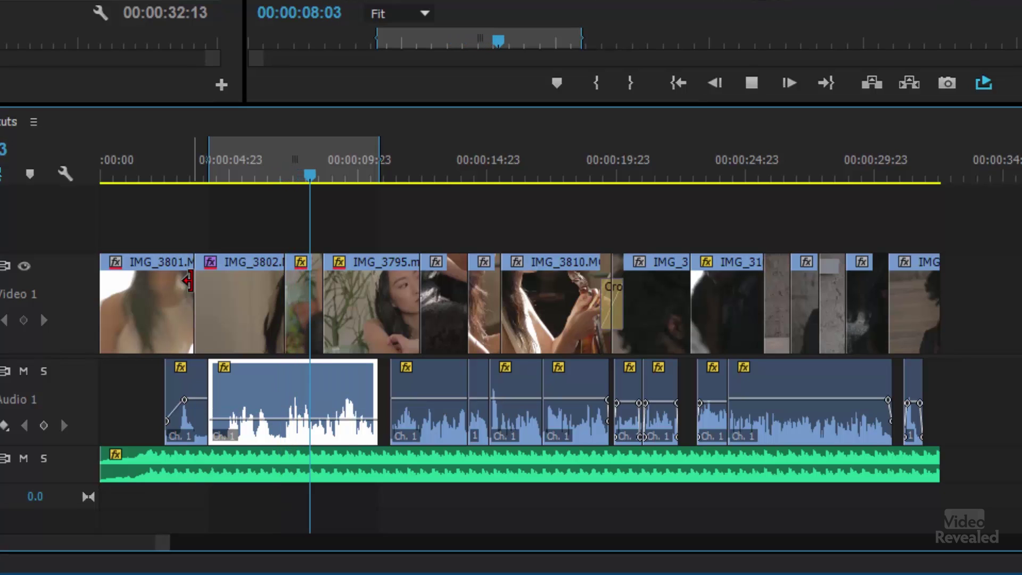
{"action": "key", "text": "bracketleft"}
{"action": "key", "text": "bracketleft"}
{"action": "key", "text": "bracketleft"}
{"action": "key", "text": "bracketleft"}
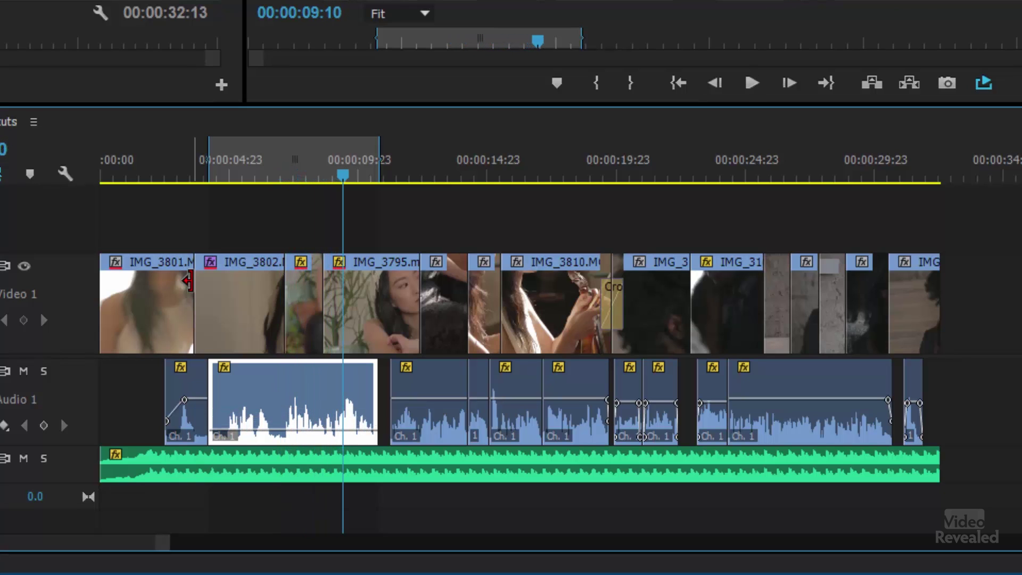
{"action": "key", "text": "bracketleft"}
{"action": "key", "text": "bracketleft"}
{"action": "key", "text": "bracketleft"}
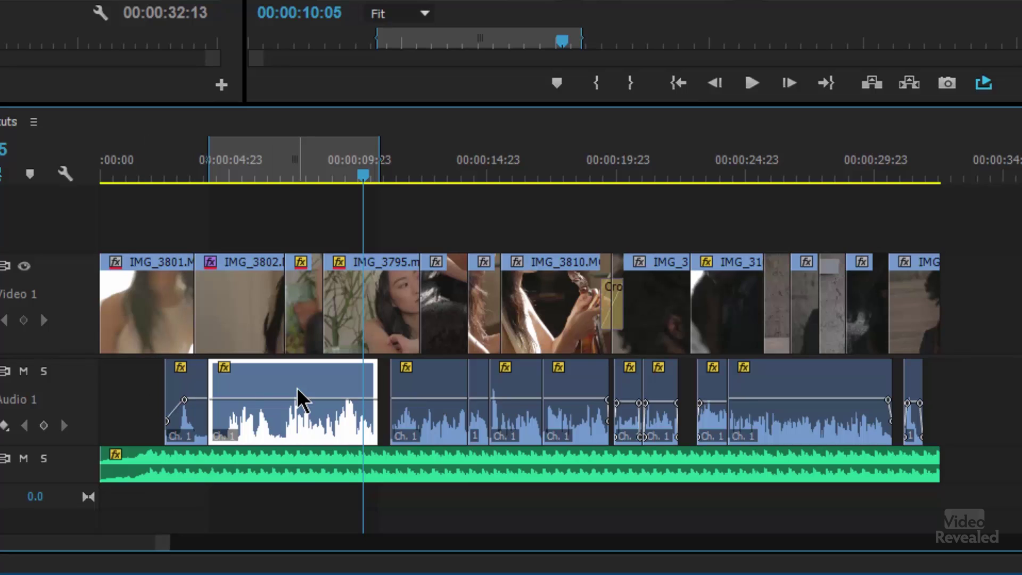
{"action": "key", "text": "g"}
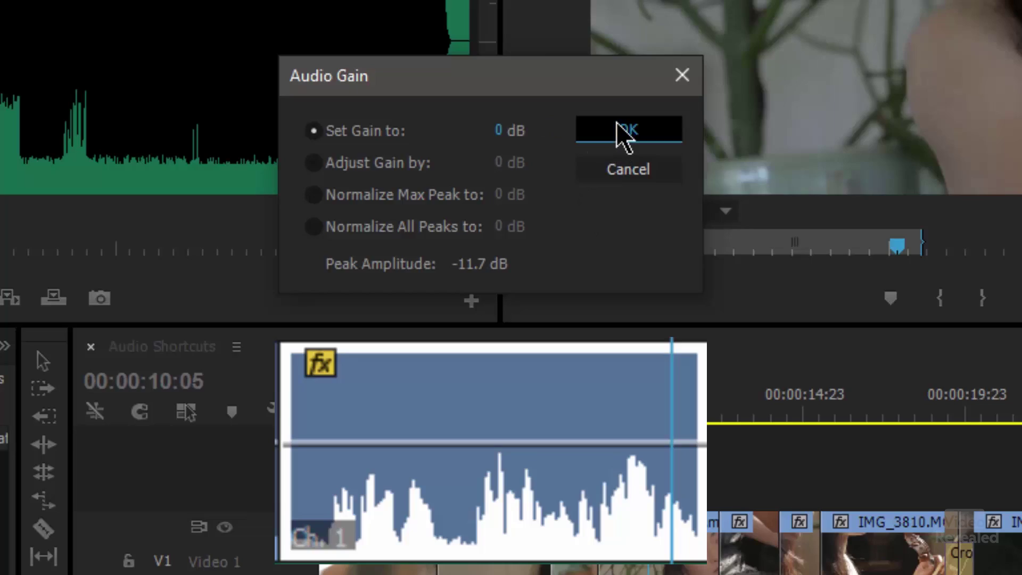
Apply the peak normalization, then raise the clip's gain by 2 dB
{"action": "left_click", "coordinate": [622, 133]}
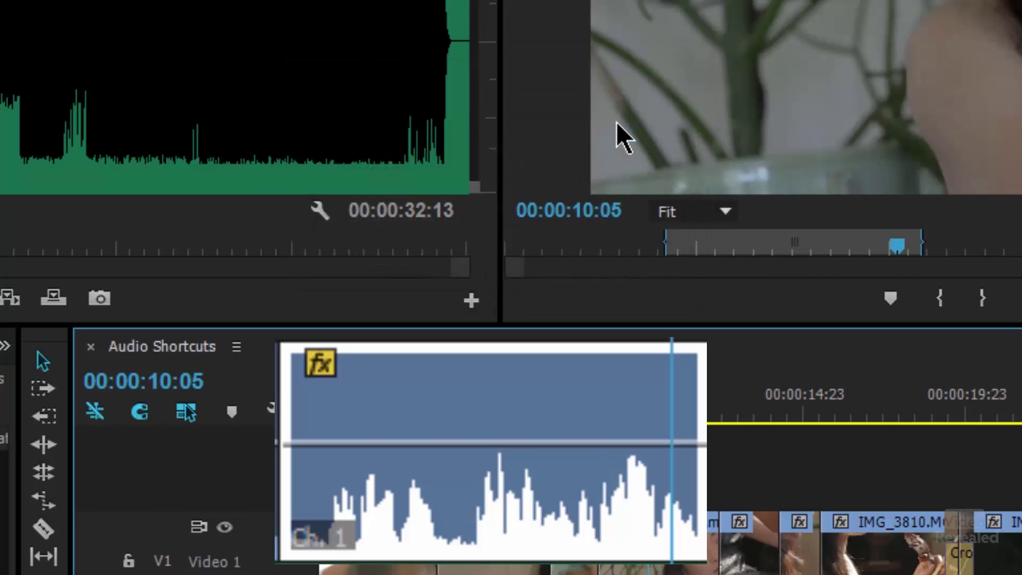
{"action": "key", "text": "g"}
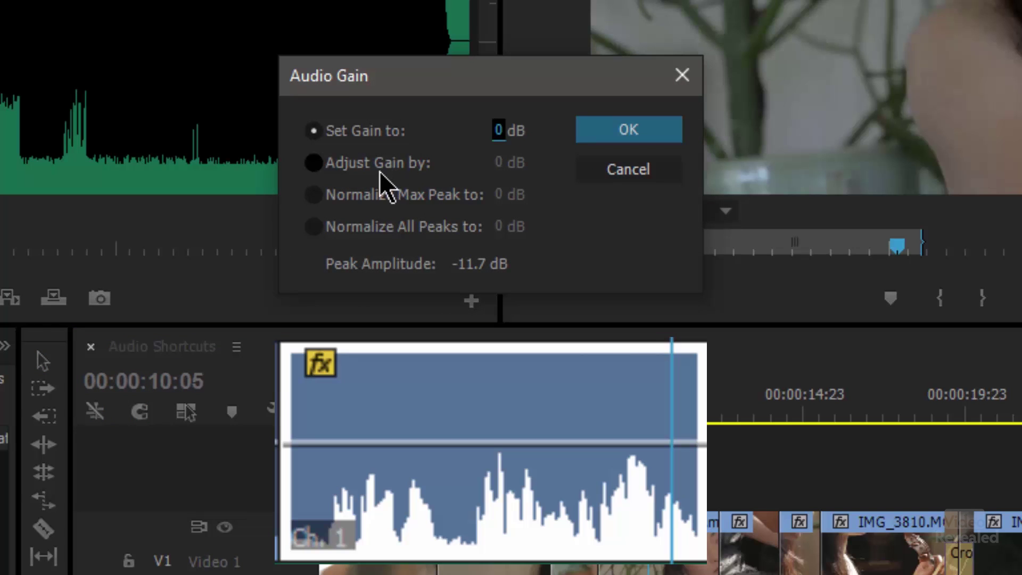
{"action": "left_click", "coordinate": [336, 166]}
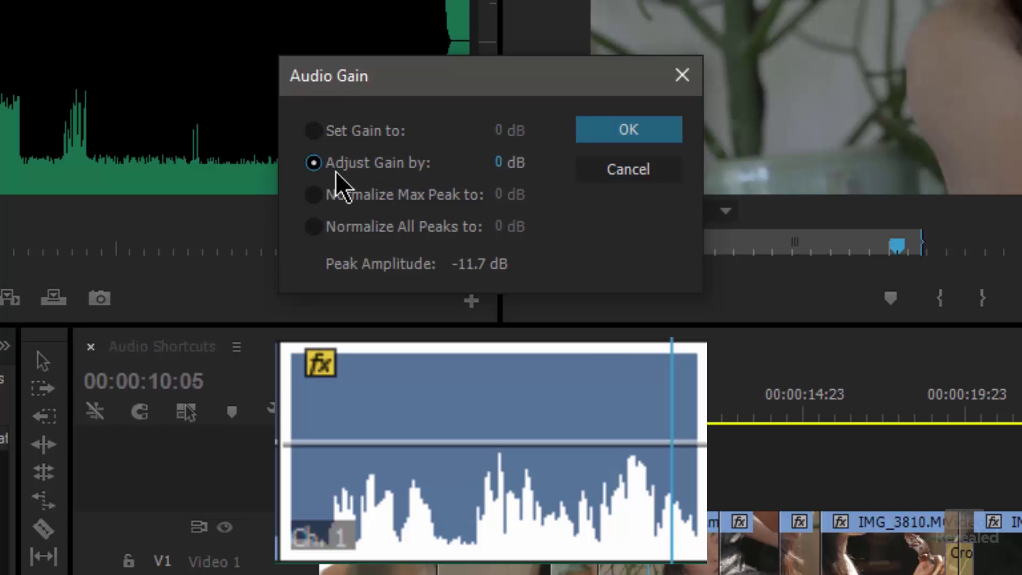
{"action": "left_click", "coordinate": [499, 163]}
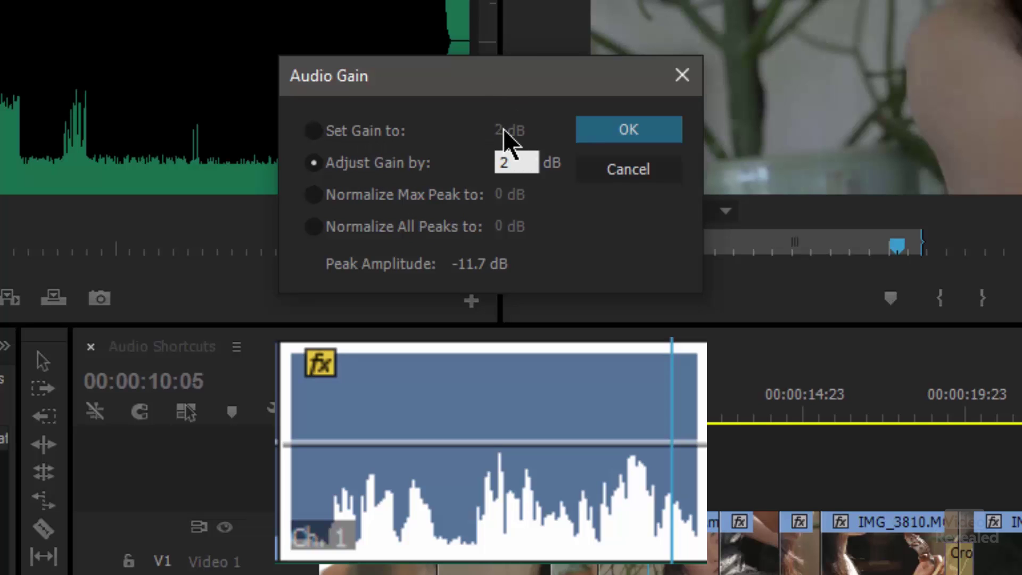
{"action": "left_click", "coordinate": [629, 133]}
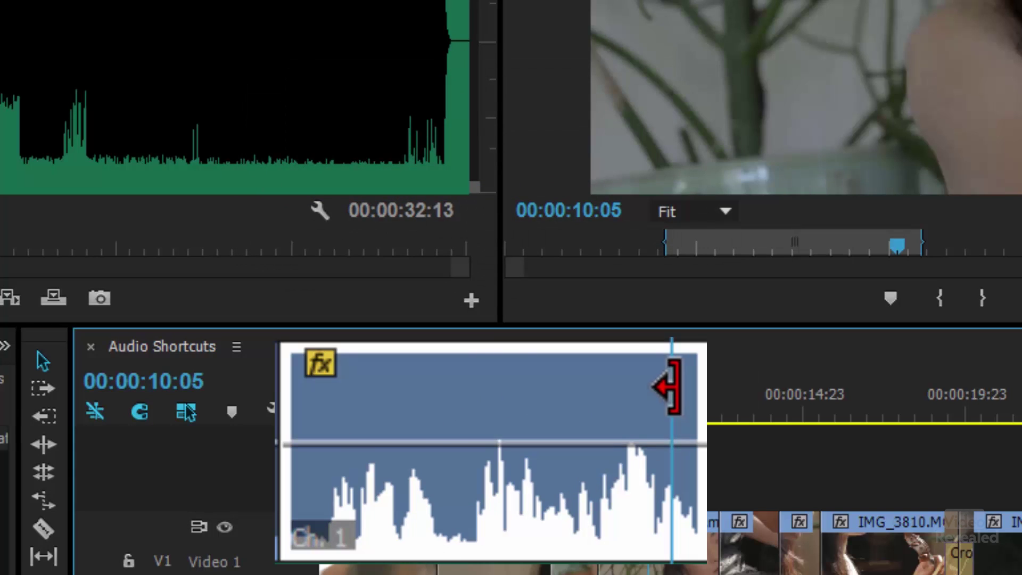
Set the clip's gain to 0 dB with Set Gain to
{"action": "key", "text": "g"}
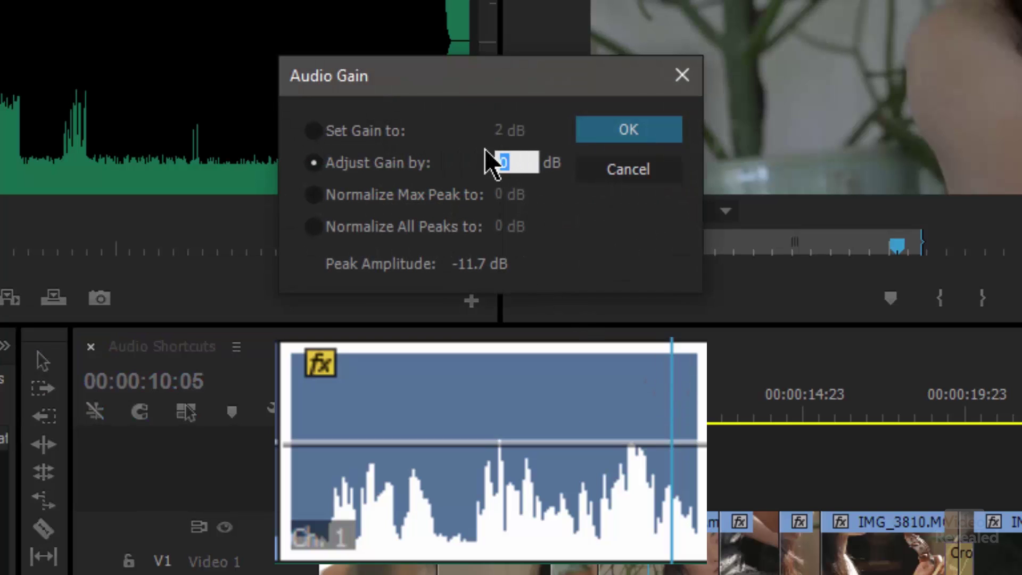
{"action": "left_click", "coordinate": [378, 135]}
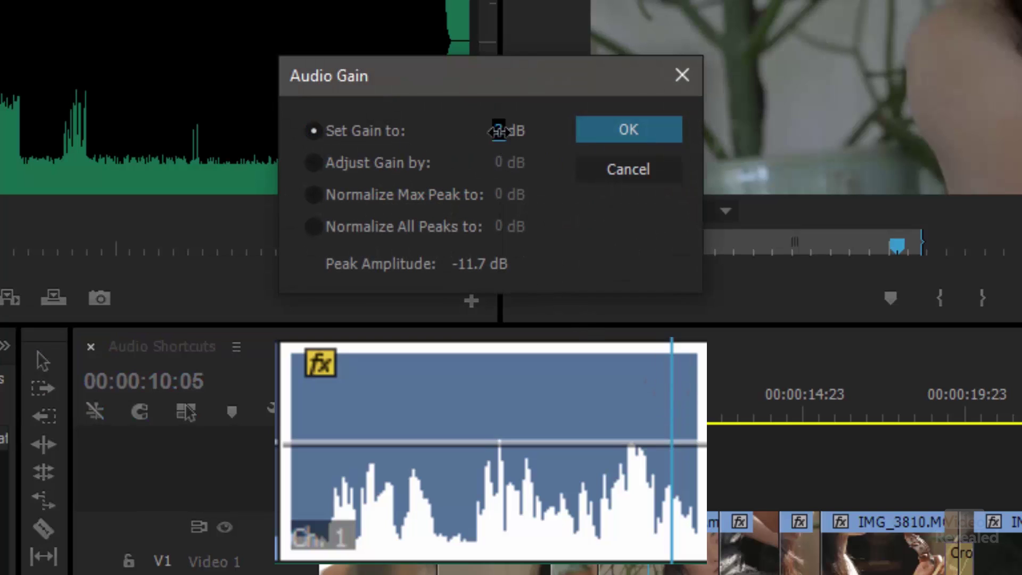
{"action": "left_click", "coordinate": [503, 131]}
{"action": "type", "text": "0"}
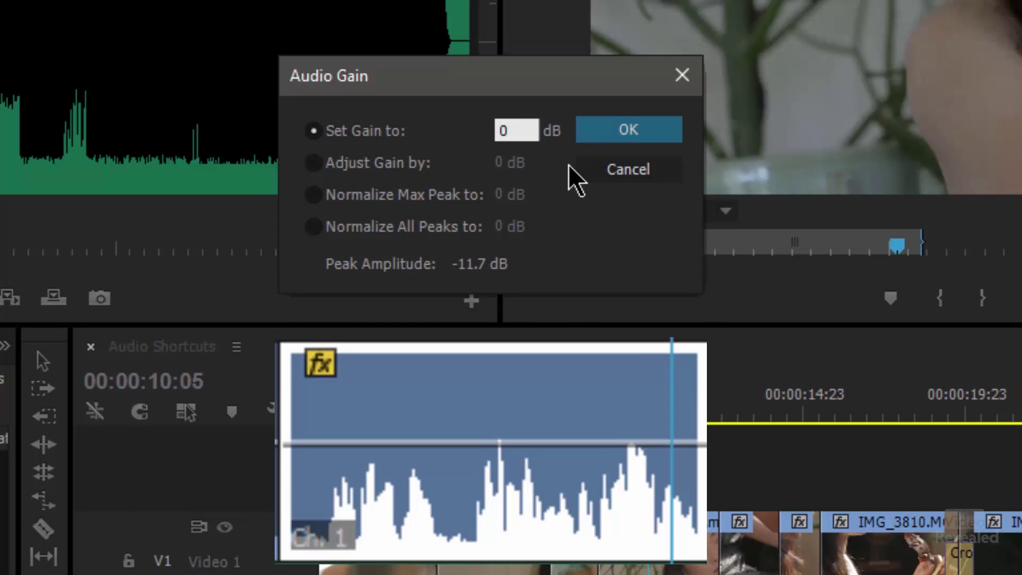
{"action": "key", "text": "Return"}
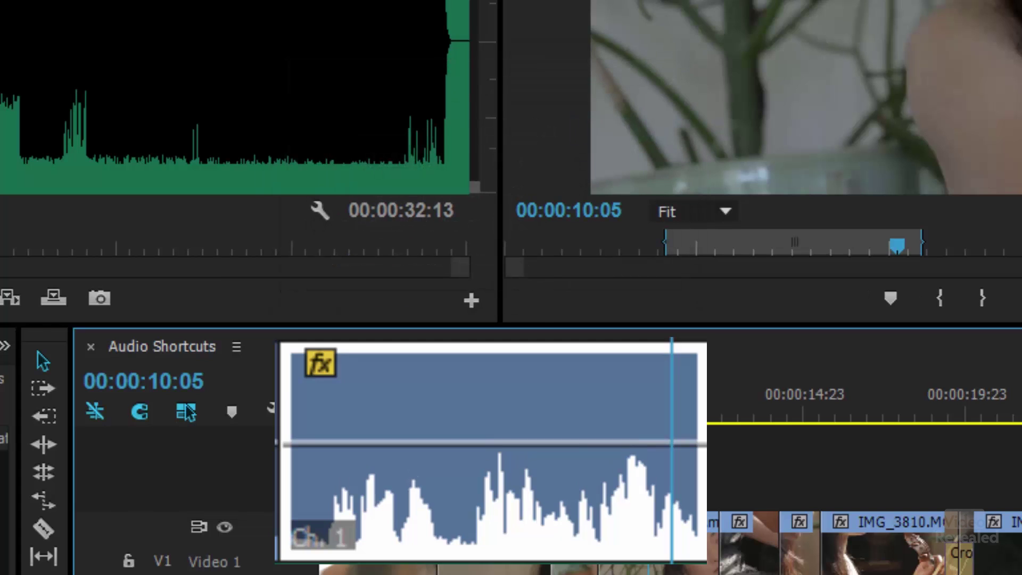
{"action": "key", "text": "g"}
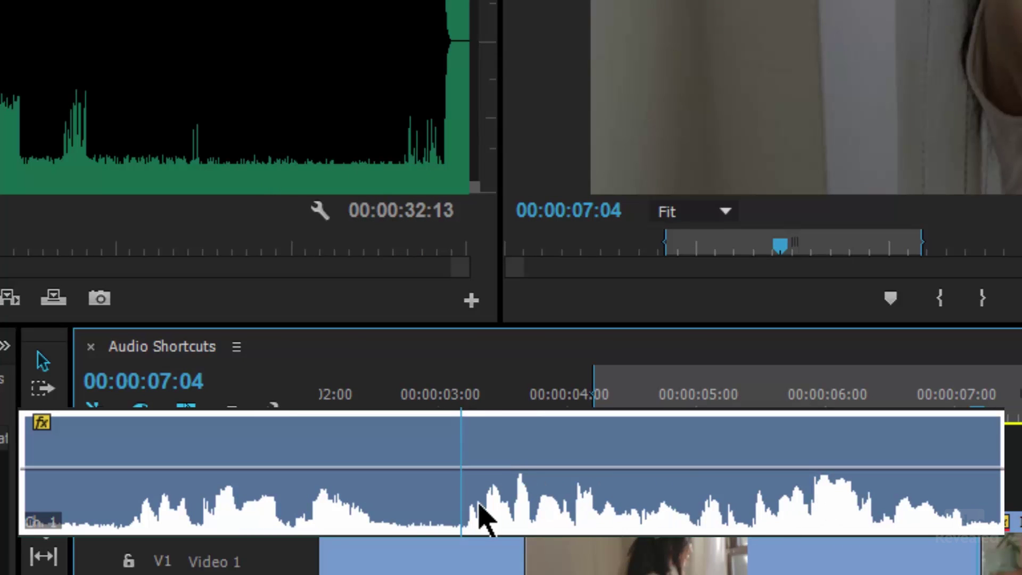
{"action": "key", "text": "g"}
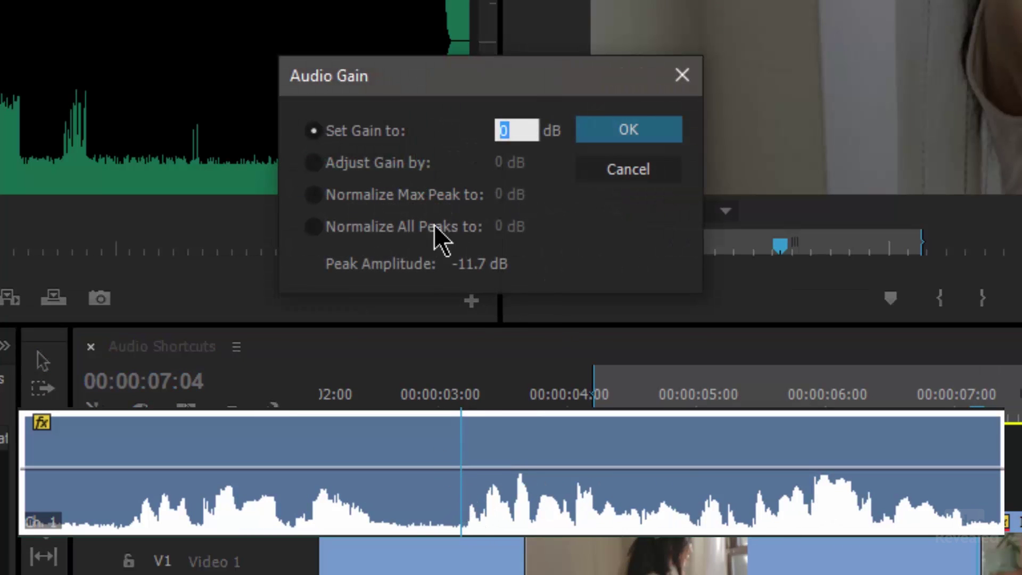
{"action": "left_click", "coordinate": [415, 197]}
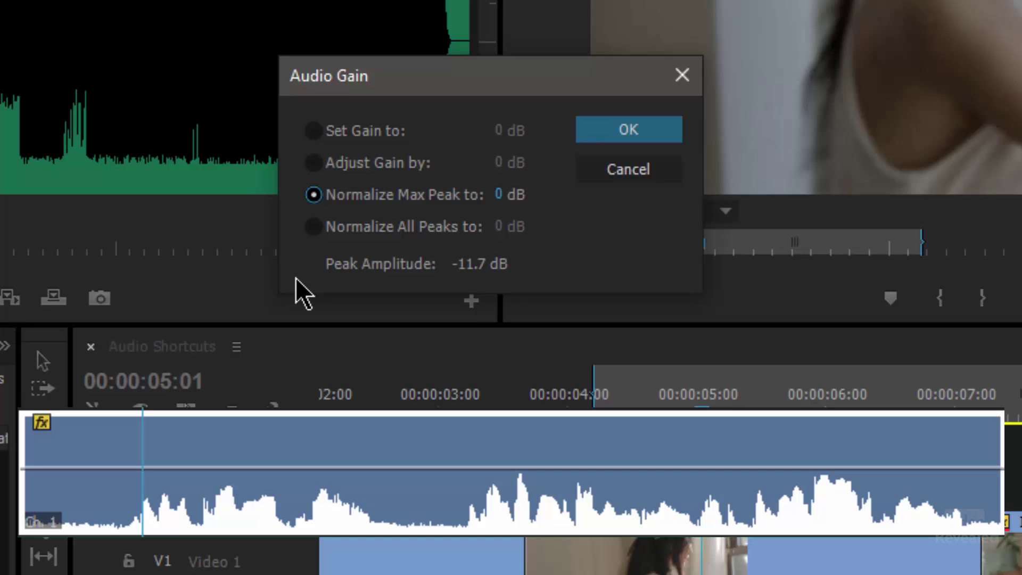
{"action": "left_click", "coordinate": [649, 132]}
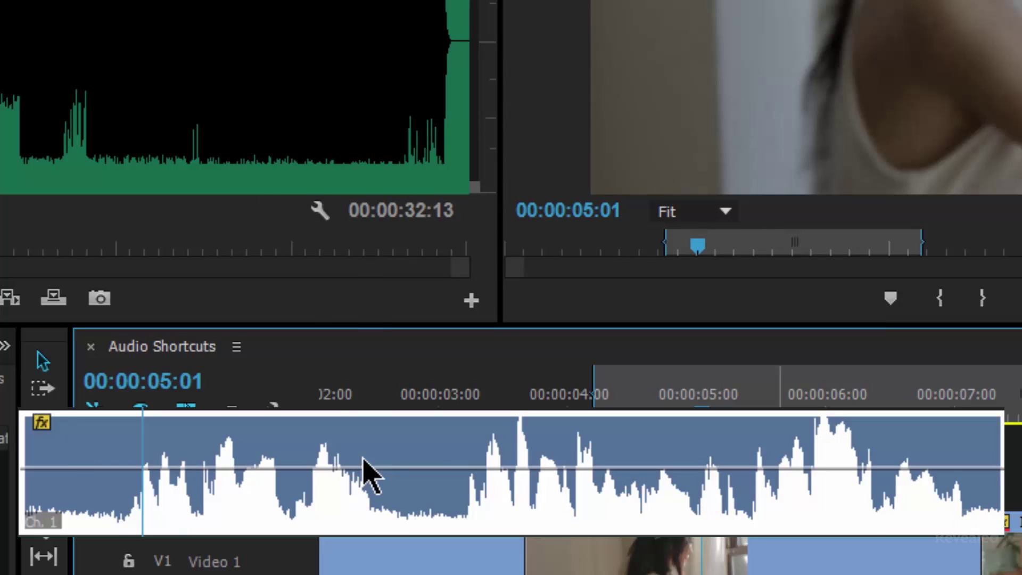
{"action": "key", "text": "space"}
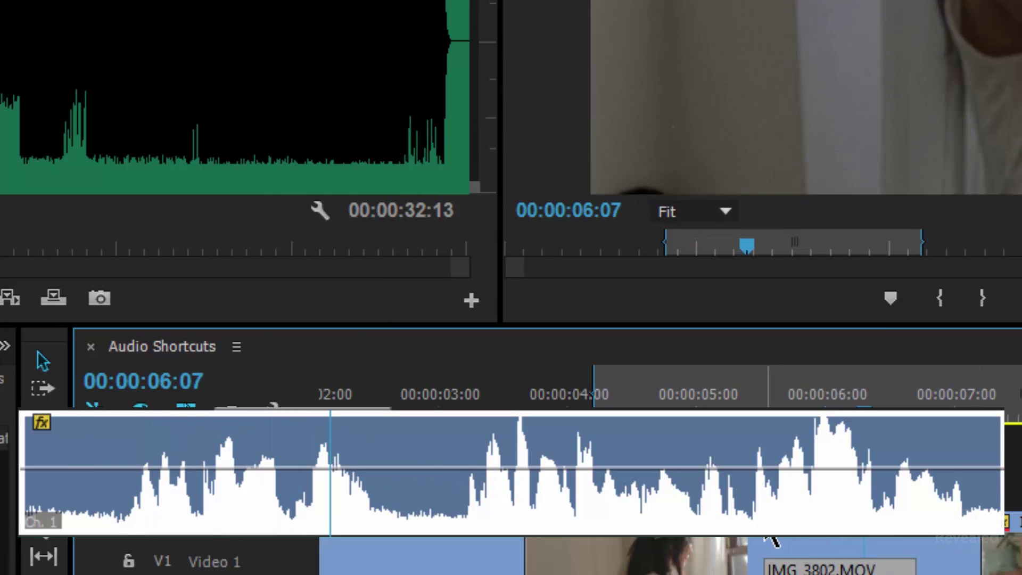
{"action": "key", "text": "ctrl+z"}
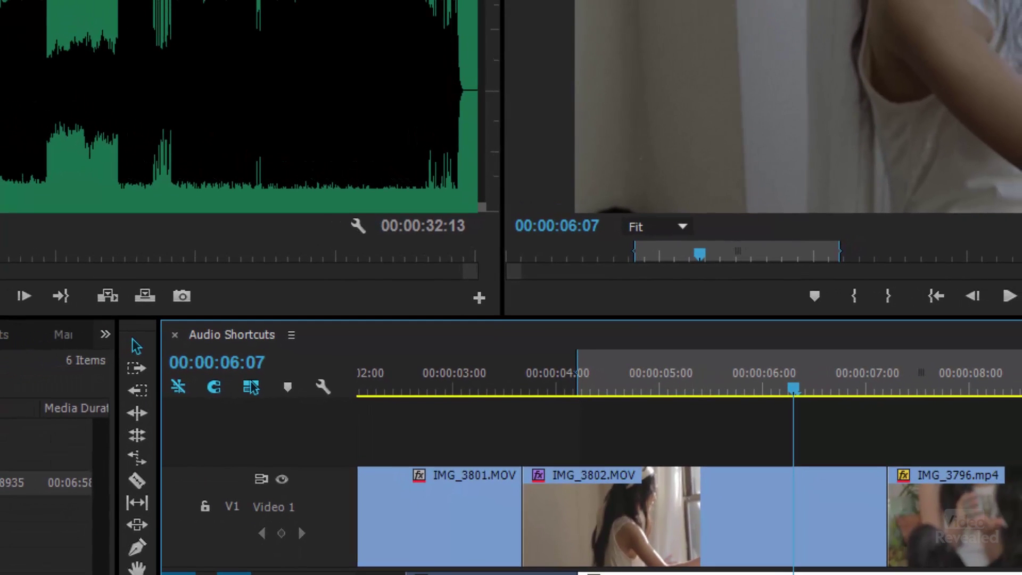
{"action": "key", "text": "ctrl+alt+k"}
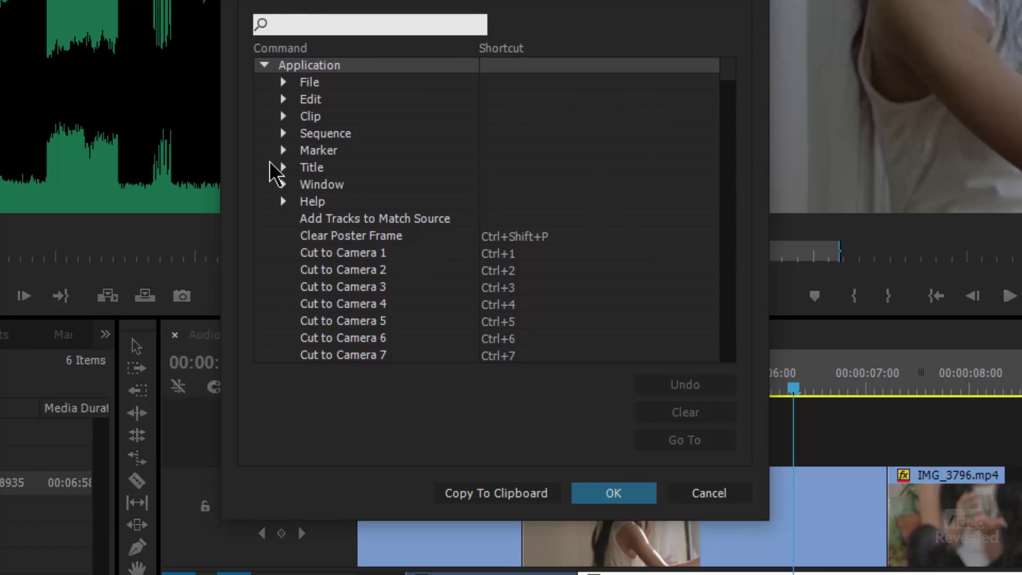
{"action": "type", "text": "set pan"}
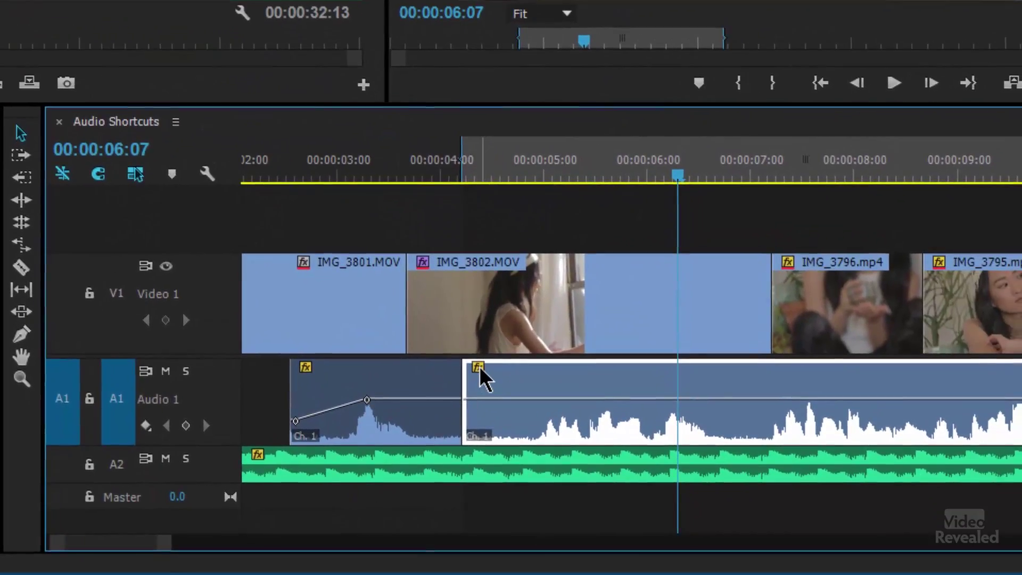
Show the later A1 clip's Panner > Pan line and drag it left to -34.38
{"action": "left_click", "coordinate": [478, 367]}
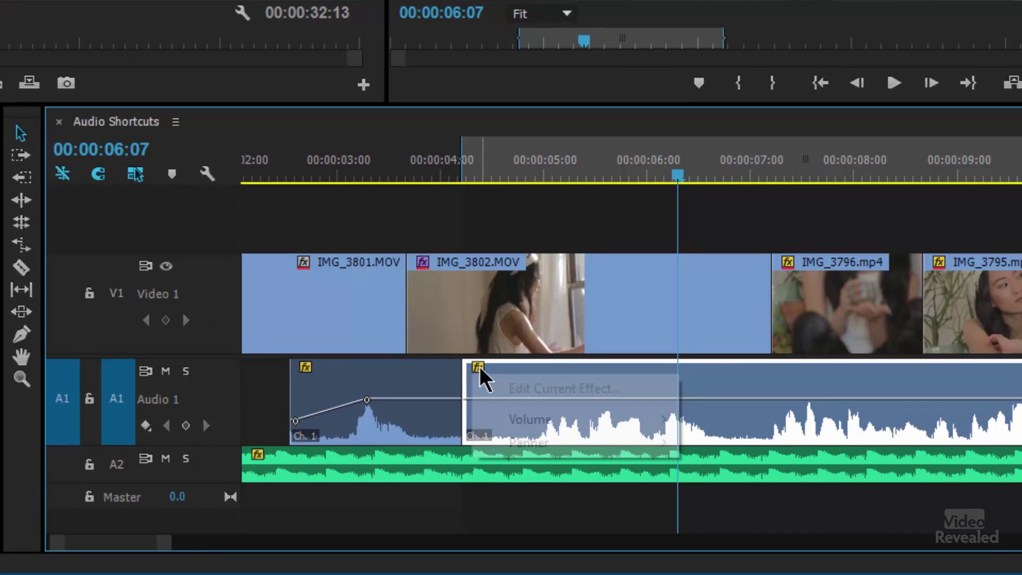
{"action": "mouse_move", "coordinate": [618, 446]}
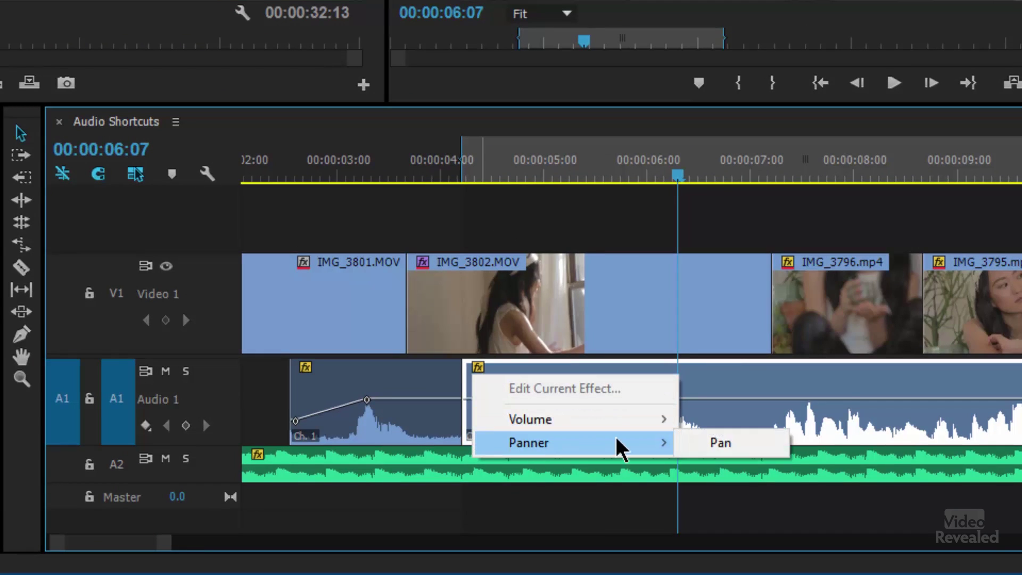
{"action": "left_click", "coordinate": [712, 448]}
{"action": "mouse_move", "coordinate": [610, 404]}
{"action": "left_mouse_down"}
{"action": "mouse_move", "coordinate": [610, 374]}
{"action": "mouse_move", "coordinate": [610, 395]}
{"action": "left_mouse_up"}
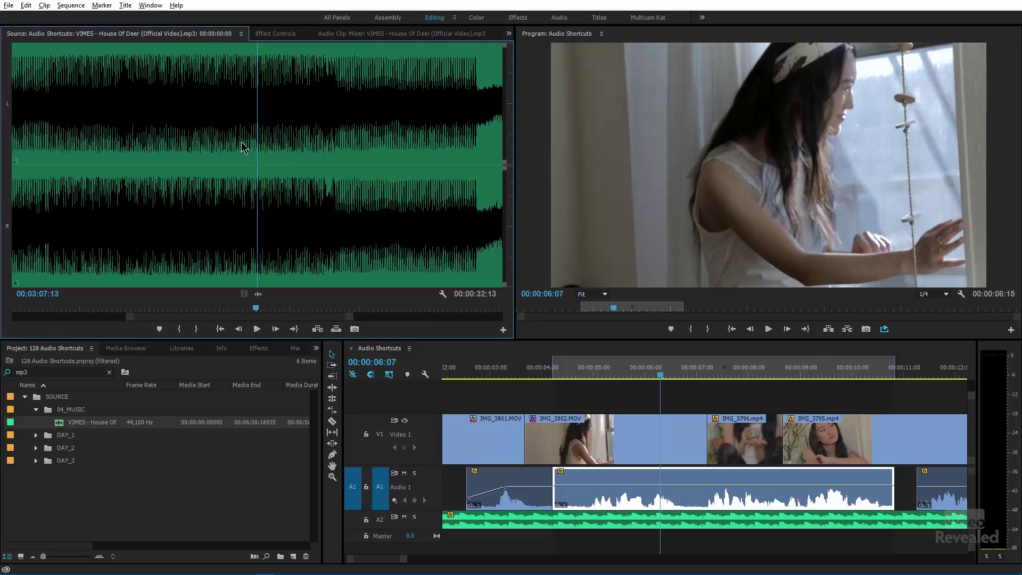
Normalize the VIMES music clip to max peak, then find Audio Gain in the clip menus
{"action": "key", "text": "g"}
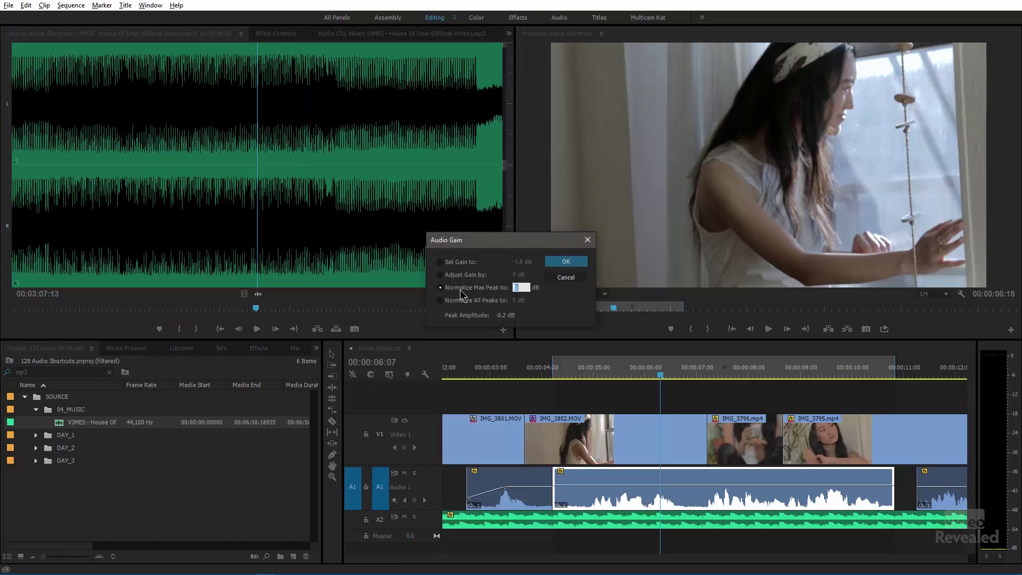
{"action": "key", "text": "Return"}
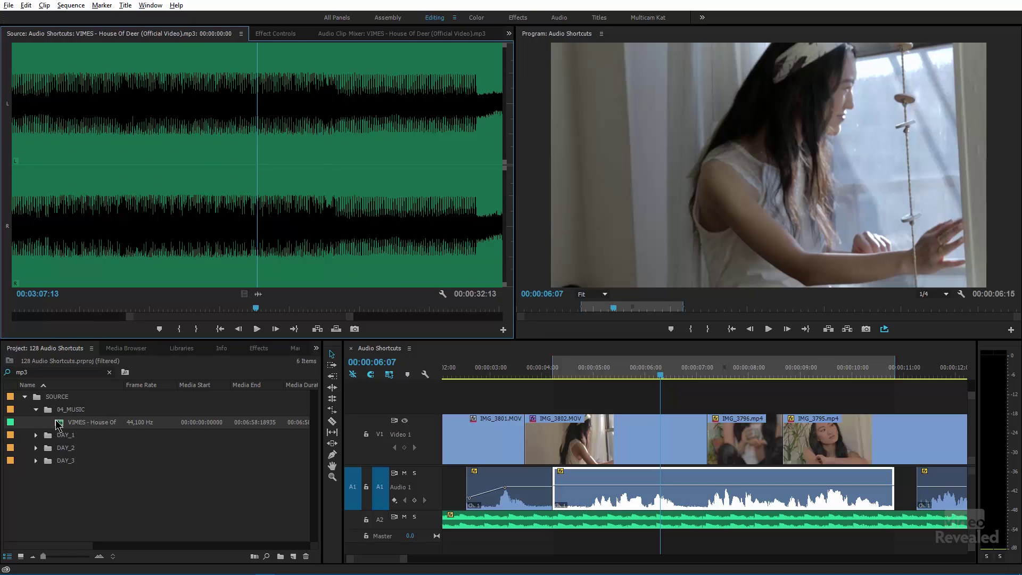
{"action": "right_click", "coordinate": [59, 423]}
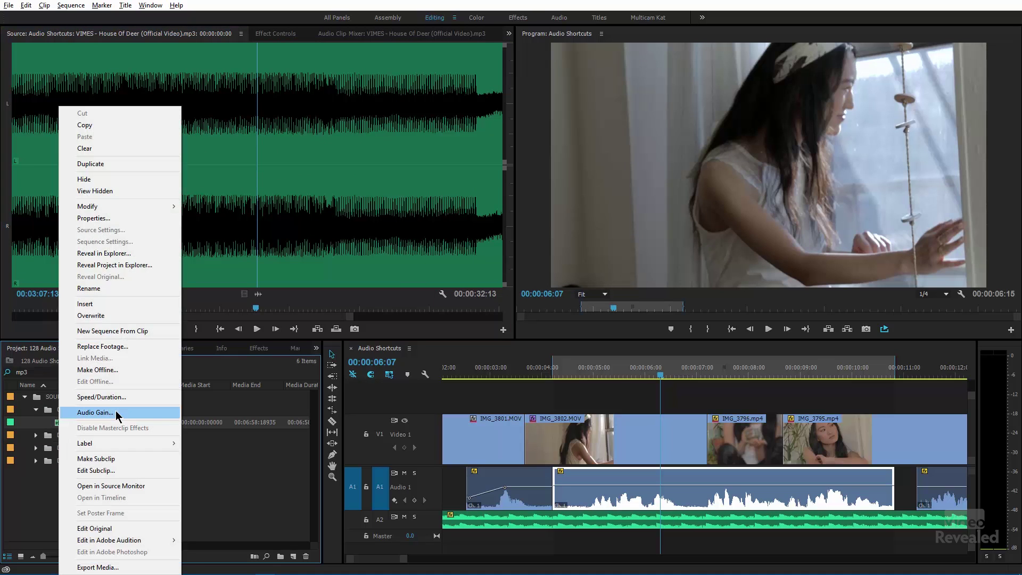
{"action": "left_click", "coordinate": [212, 467]}
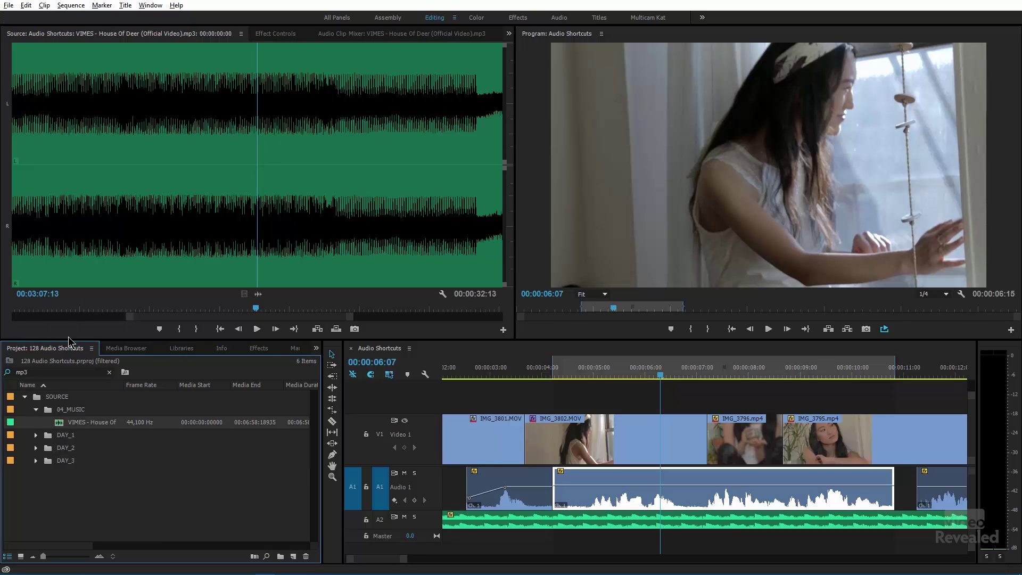
{"action": "left_click", "coordinate": [43, 6]}
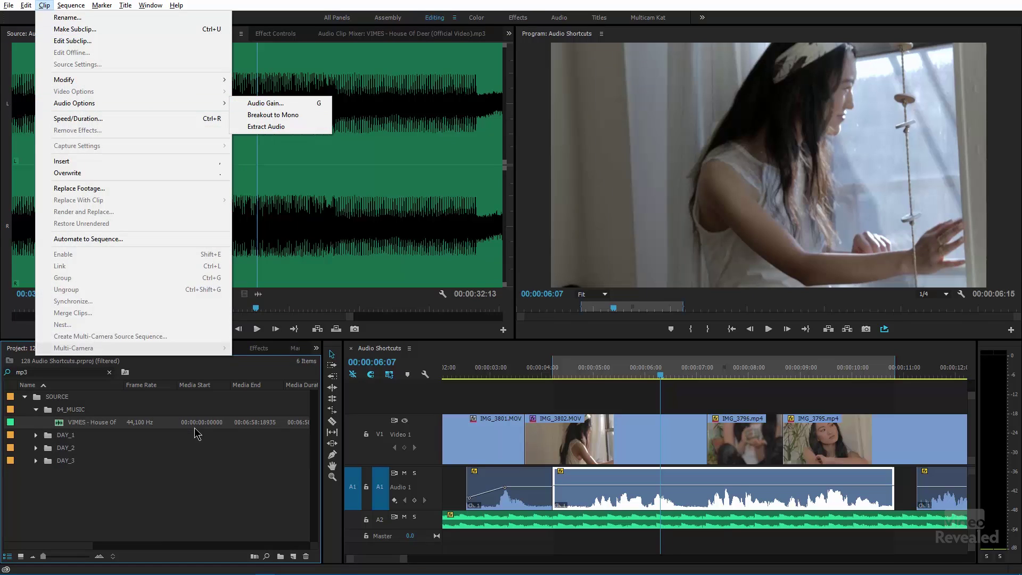
{"action": "left_click", "coordinate": [177, 471]}
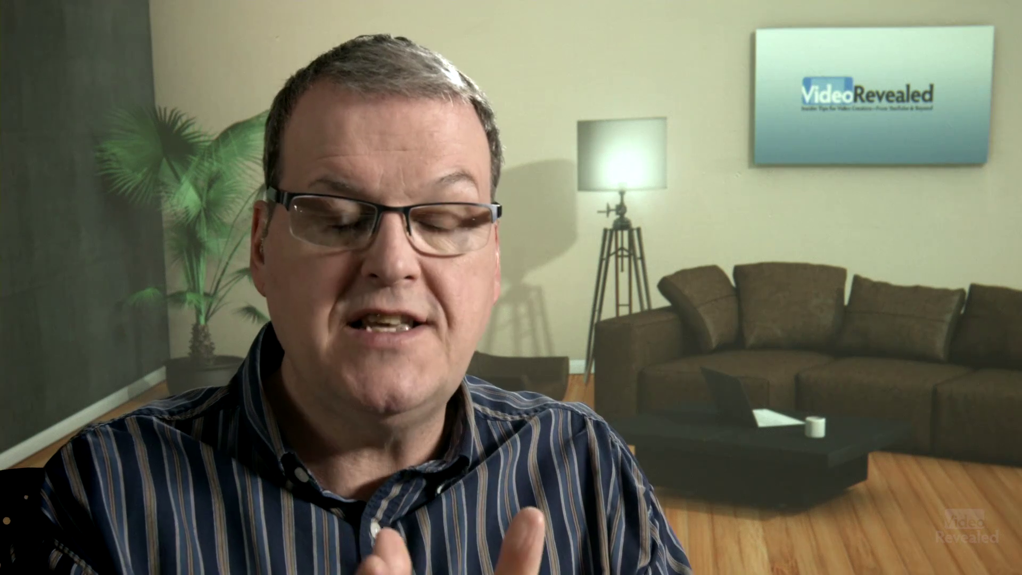